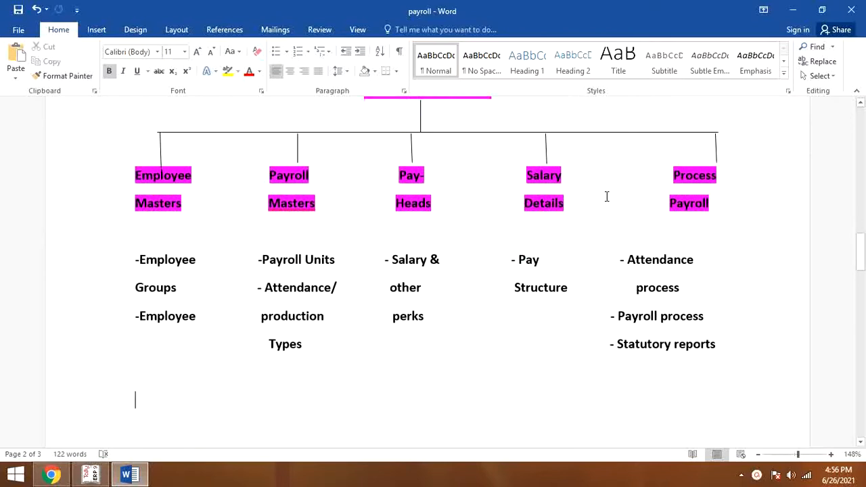
Examine the employee salary and attendance table on the last page of the payroll document and switch to Tally.ERP 9.
key(Up)
drag(861, 268, 854, 371)
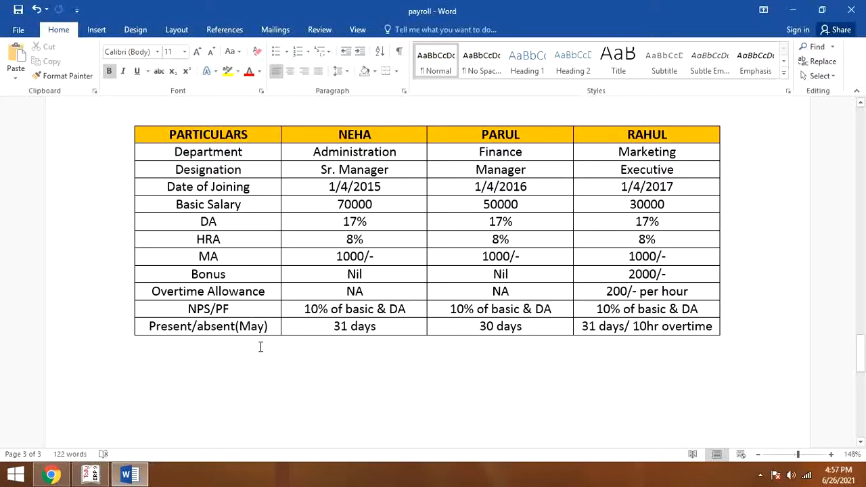
click(93, 476)
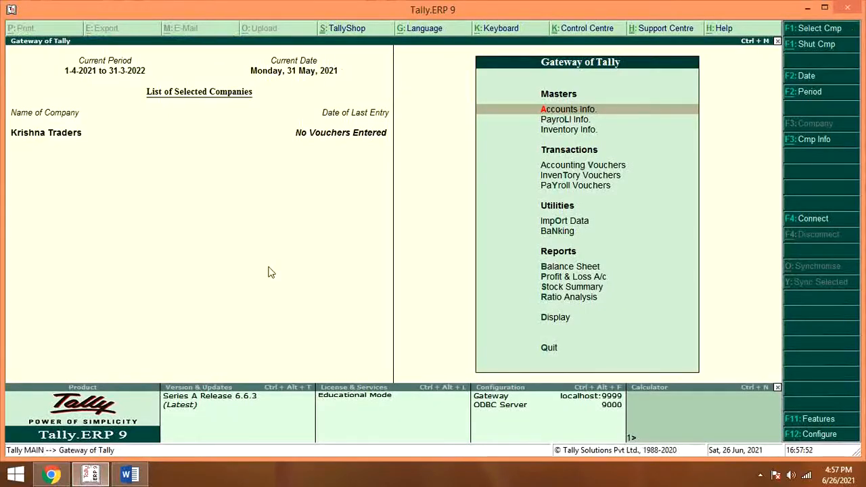
key(Down)
key(Return)
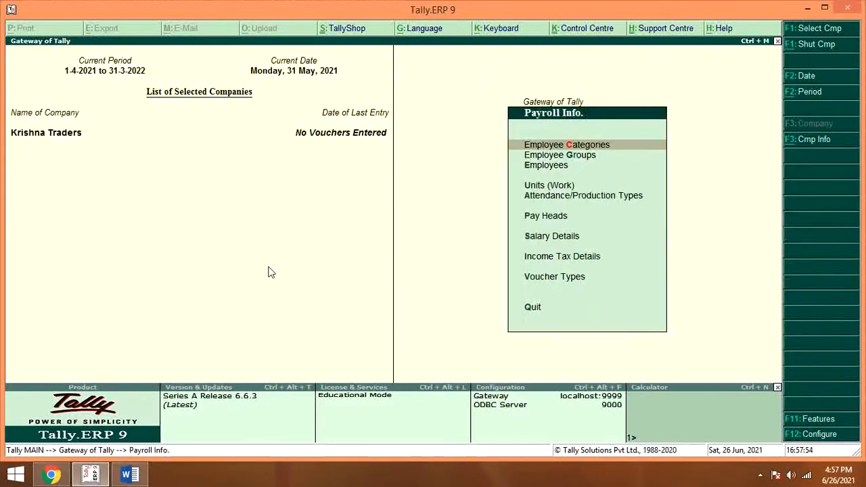
key(Down)
key(Down)
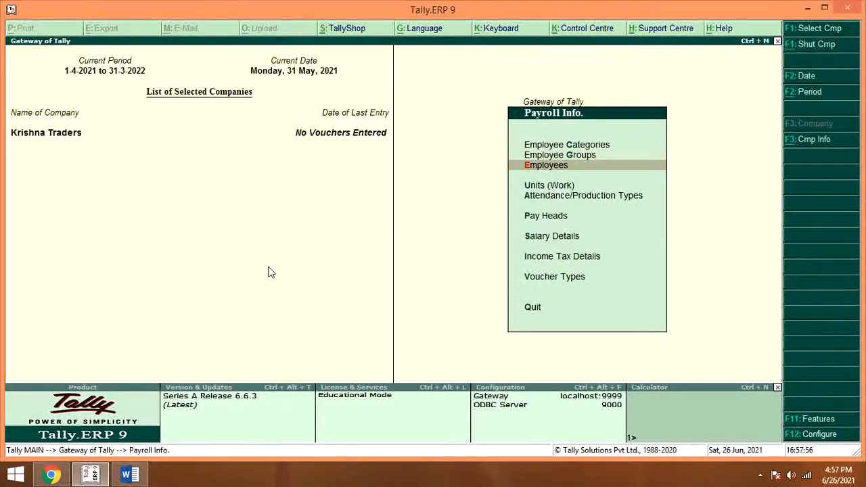
key(Down)
key(Down)
key(Down)
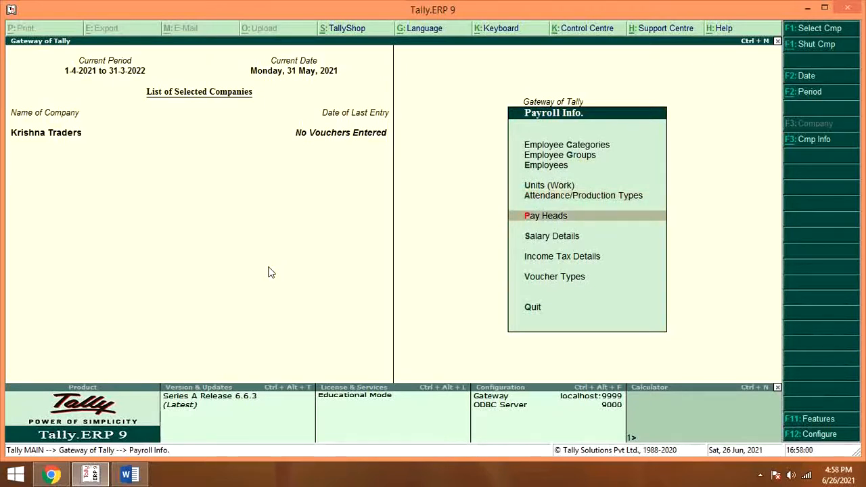
key(Down)
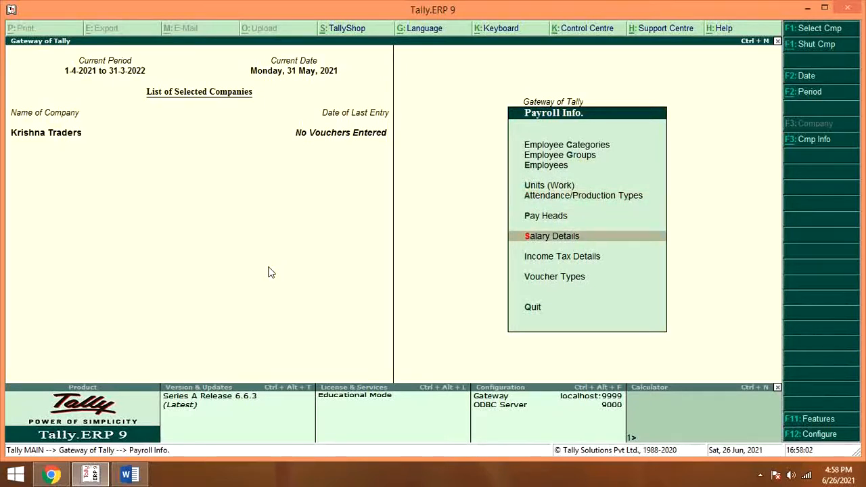
key(Escape)
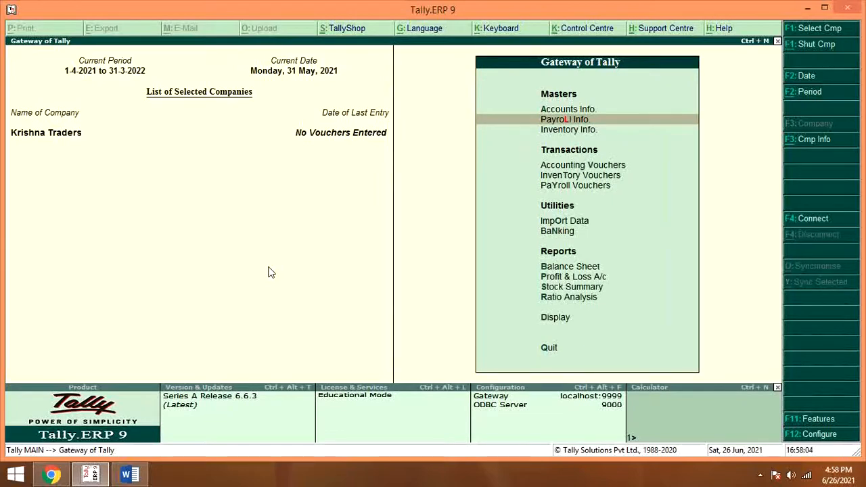
Open payroll voucher entry for Krishna Traders with a new Attendance voucher.
key(Down)
key(Down)
key(Down)
key(Down)
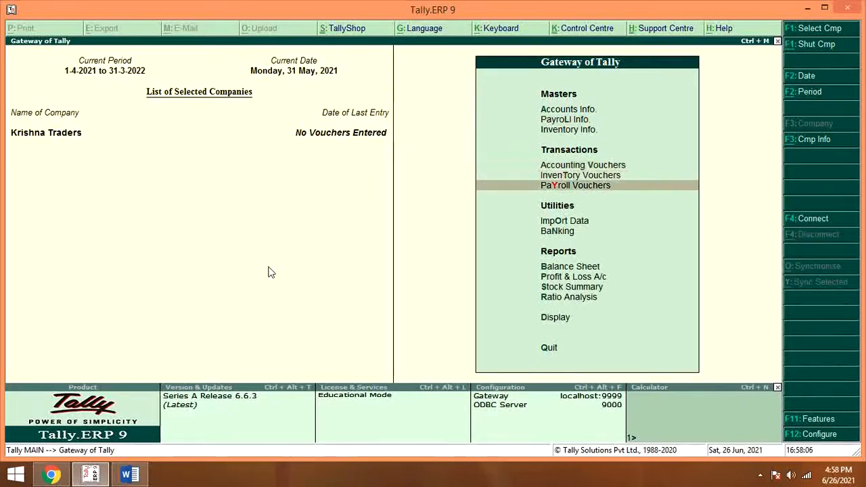
key(Return)
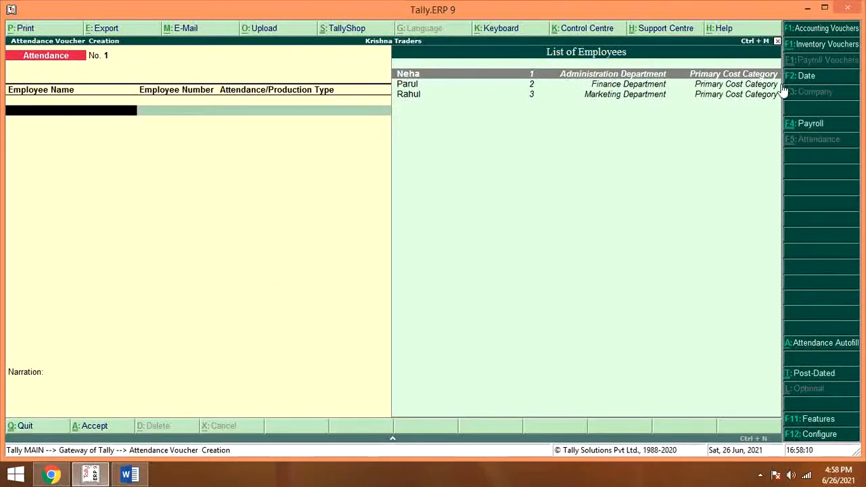
Change the voucher type to Payroll and set its date to 1-5-2021.
click(806, 126)
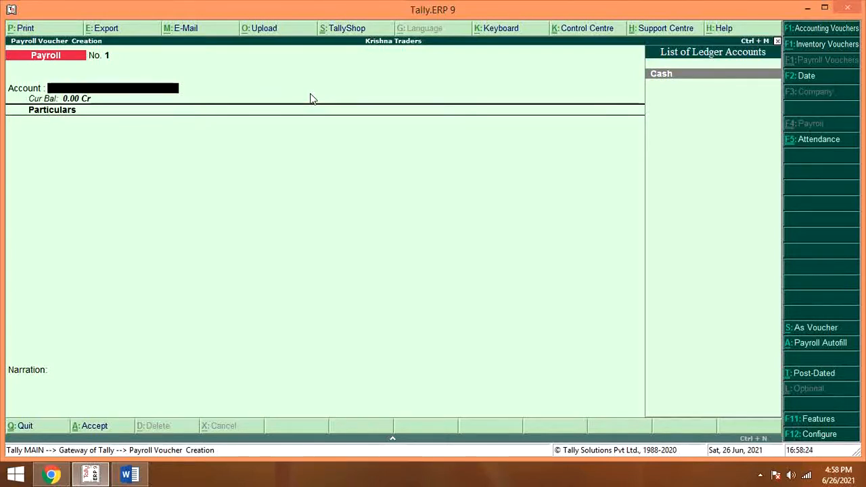
key(F2)
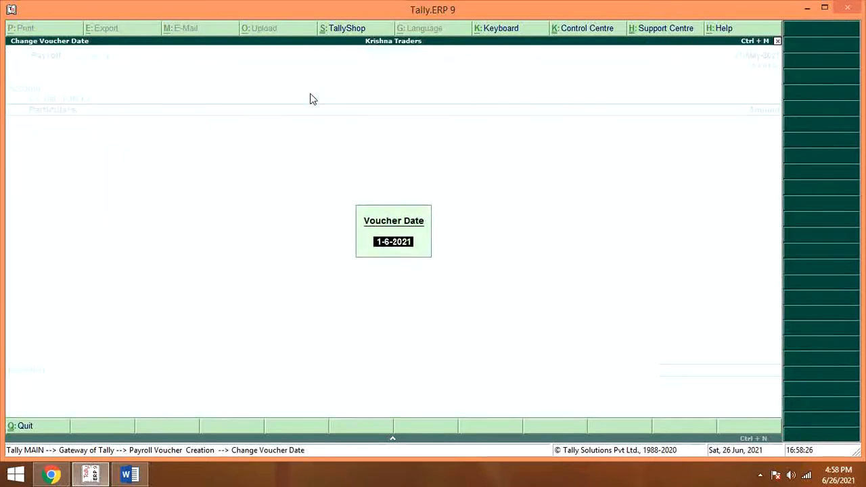
text(1-5-2021)
key(Return)
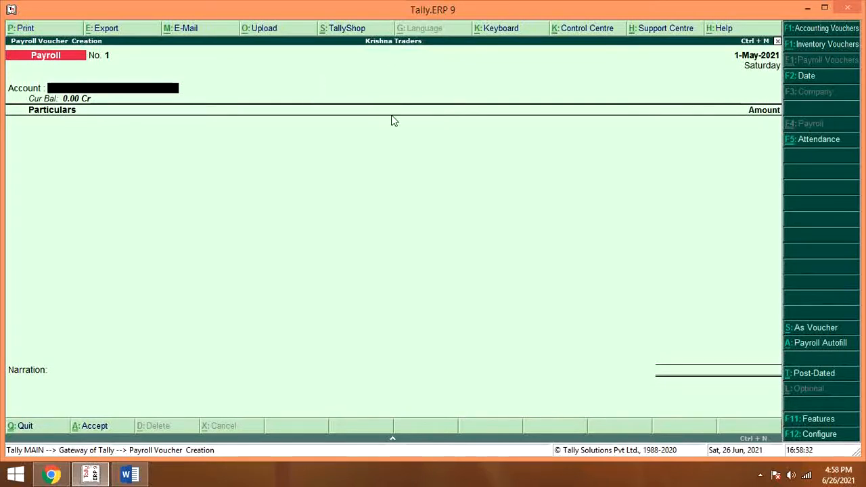
Return to the Attendance voucher type and set the voucher date to 1-5-2021.
click(815, 141)
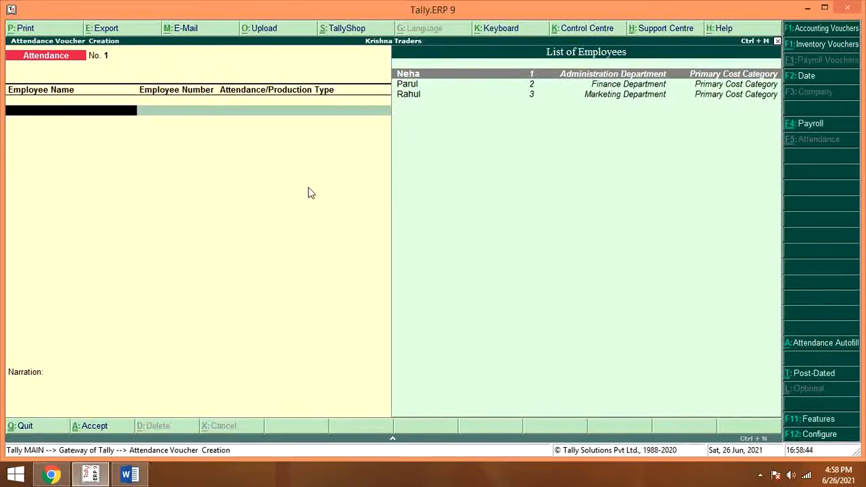
key(F2)
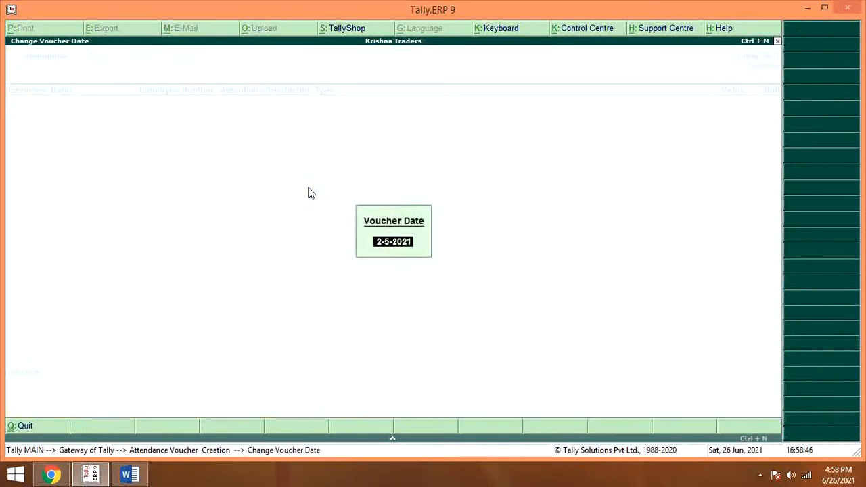
text(1-5-2021)
key(Return)
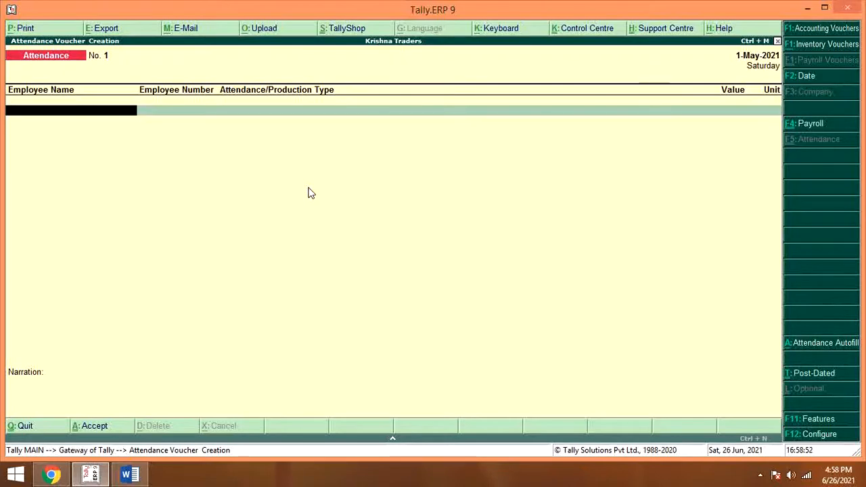
Set the Attendance voucher's date to 31-5-2021.
key(F2)
text(31)
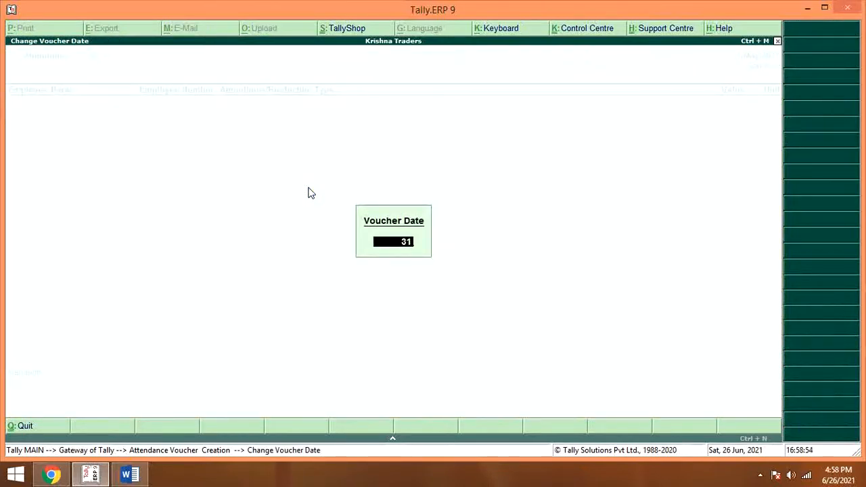
text(-5-2021)
key(Return)
Record 31 days of Present attendance for the Administration Department employee and save the voucher without a narration.
key(Return)
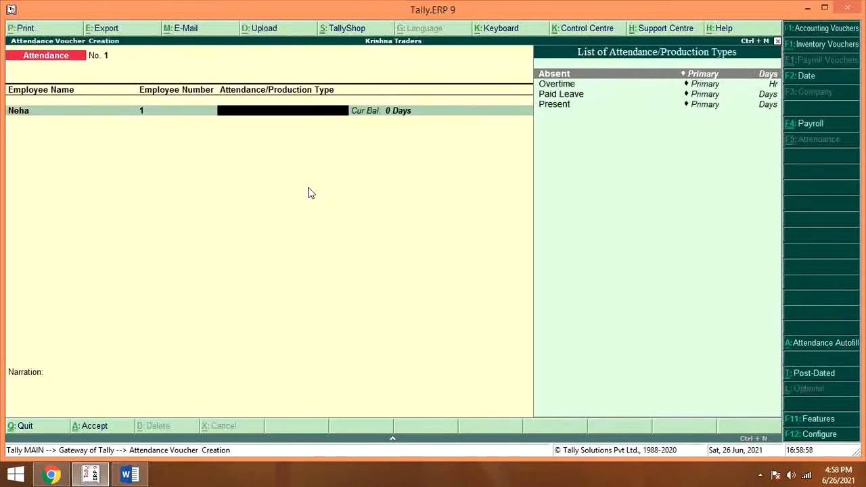
key(alt+Tab)
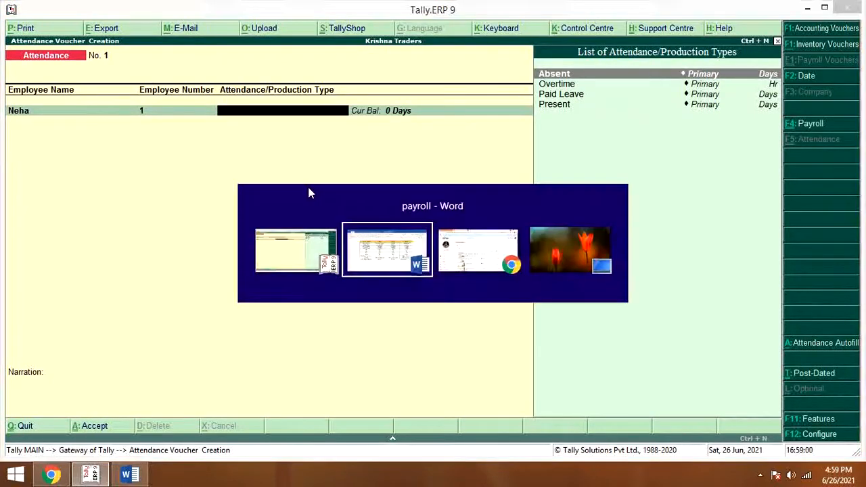
key(alt+Tab)
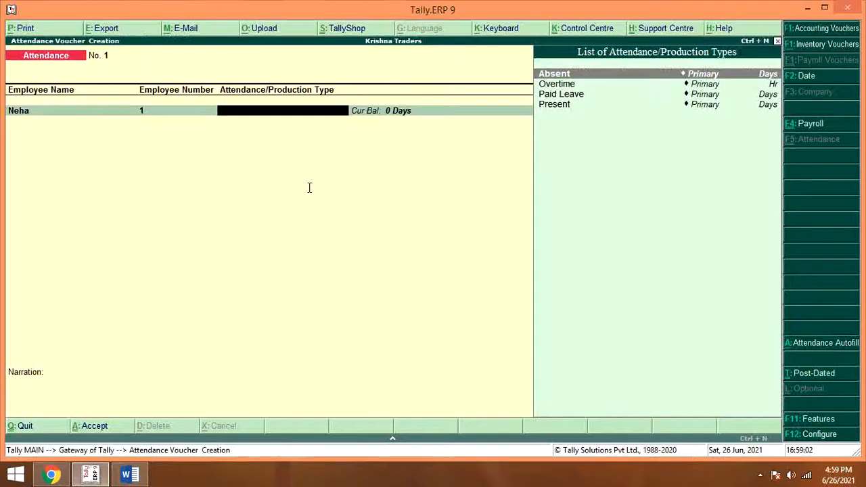
key(Down)
key(Down)
key(Down)
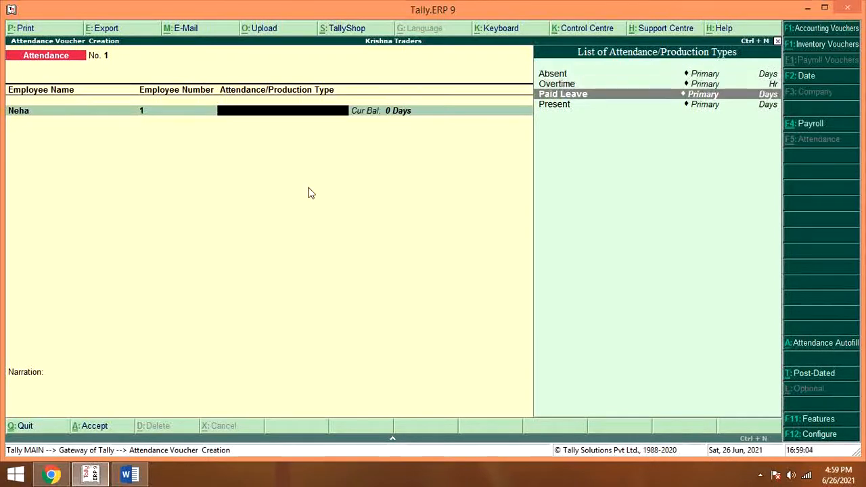
key(Return)
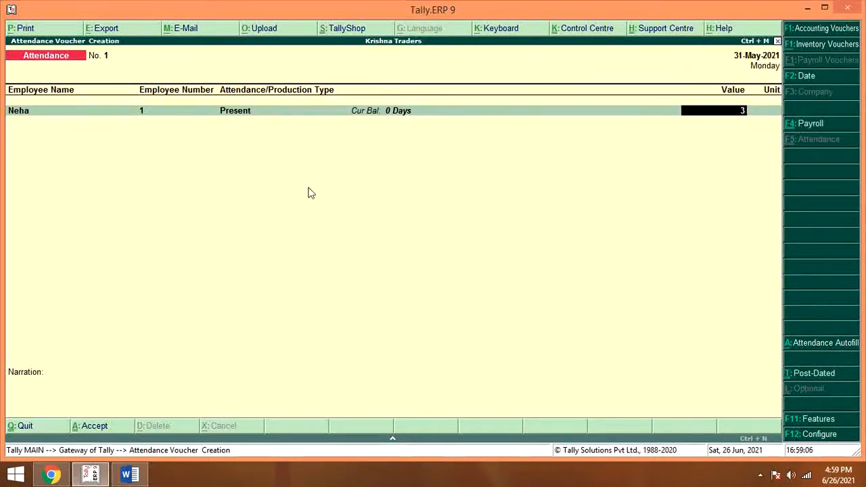
text(3)
key(Return)
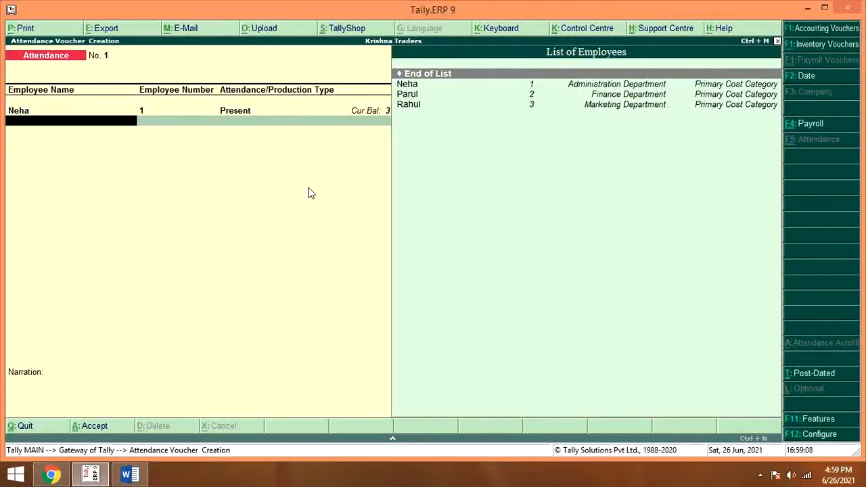
key(Return)
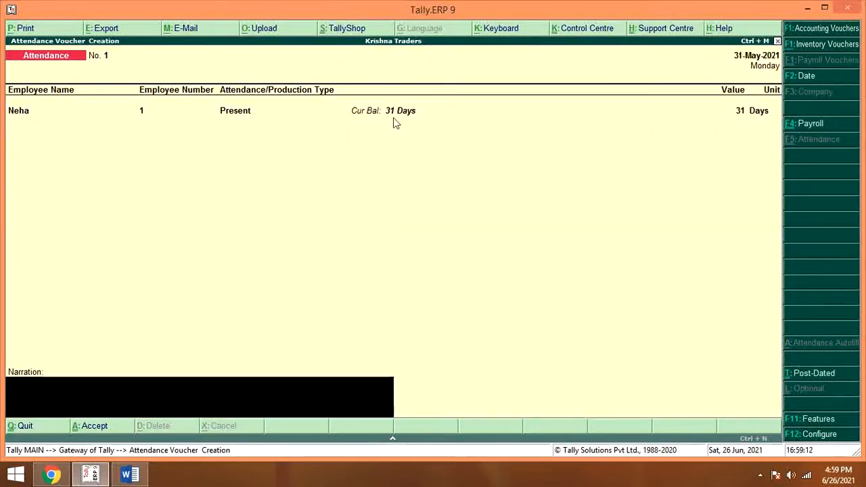
key(Return)
key(Return)
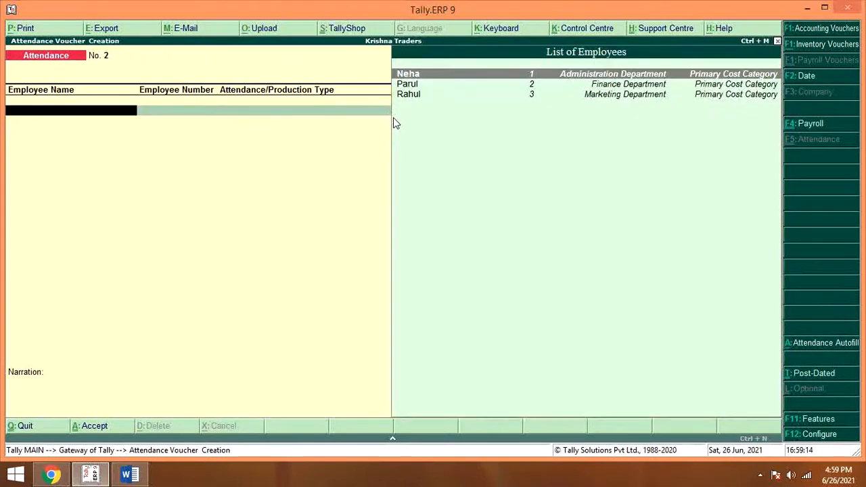
Record 30 days of Present attendance for the Finance Department employee and save the voucher without a narration.
key(Down)
key(Return)
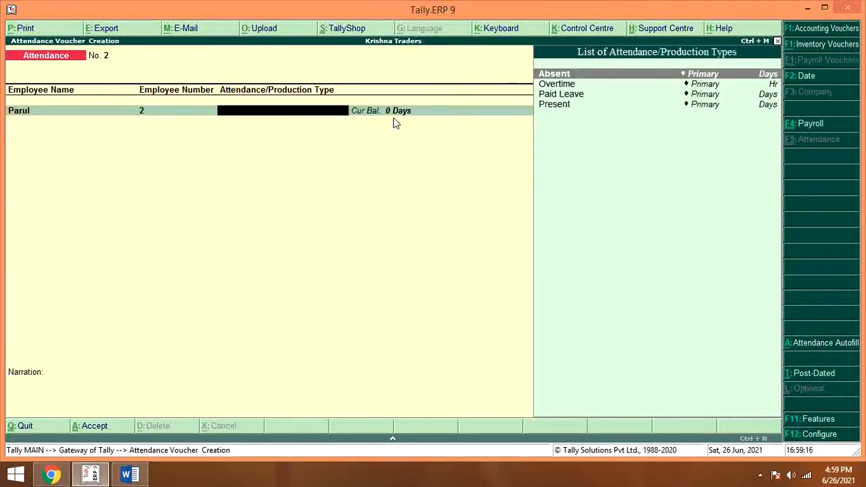
key(Down)
key(Down)
key(Down)
key(Return)
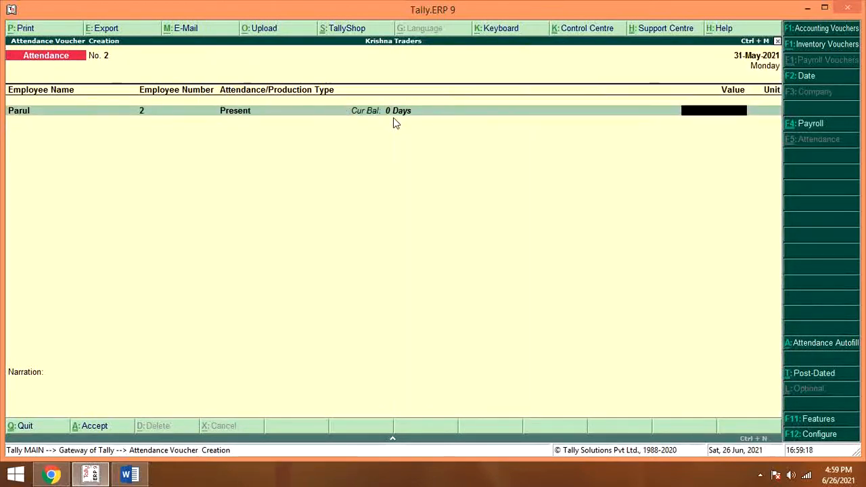
text(30)
key(Return)
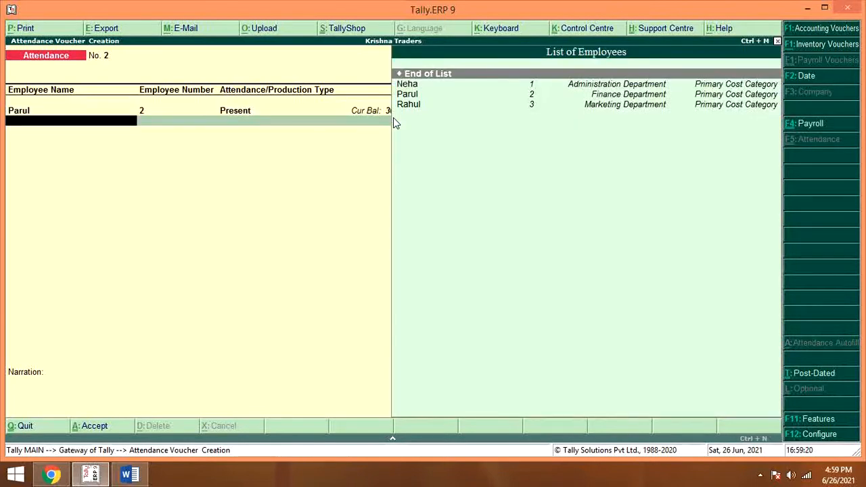
key(Return)
key(Return)
key(Return)
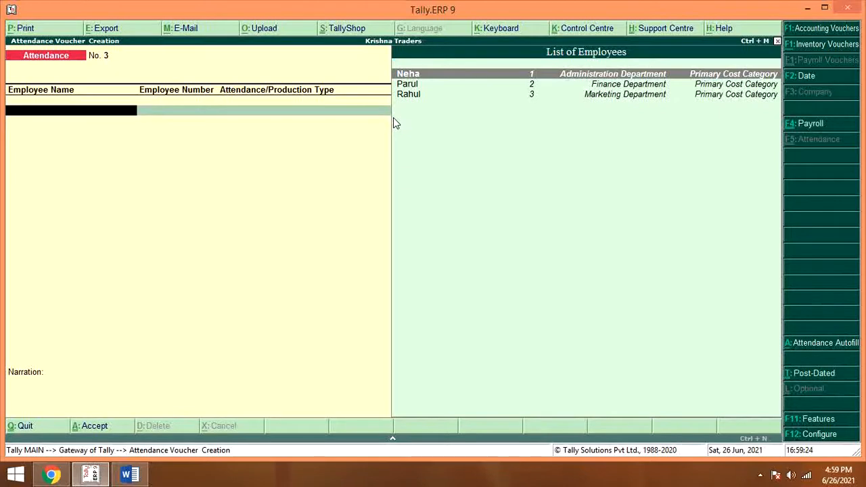
Record 31 days of Present attendance for the Marketing Department employee and save the voucher without a narration.
key(Down)
key(Down)
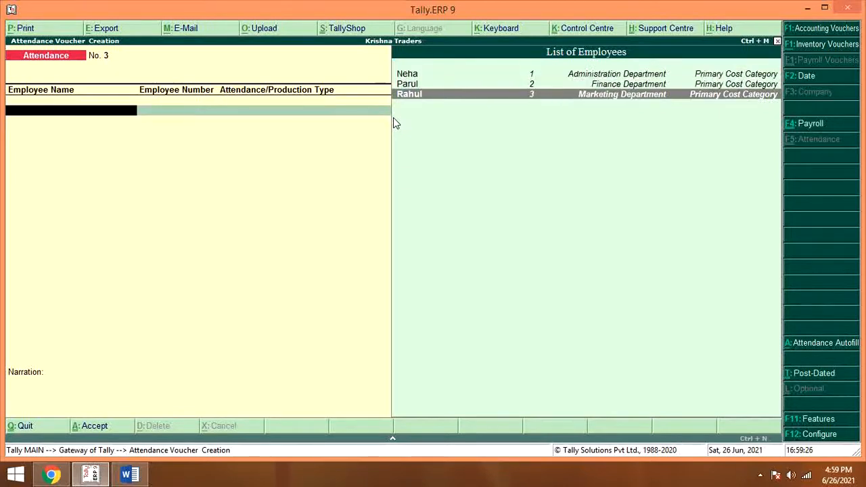
key(Return)
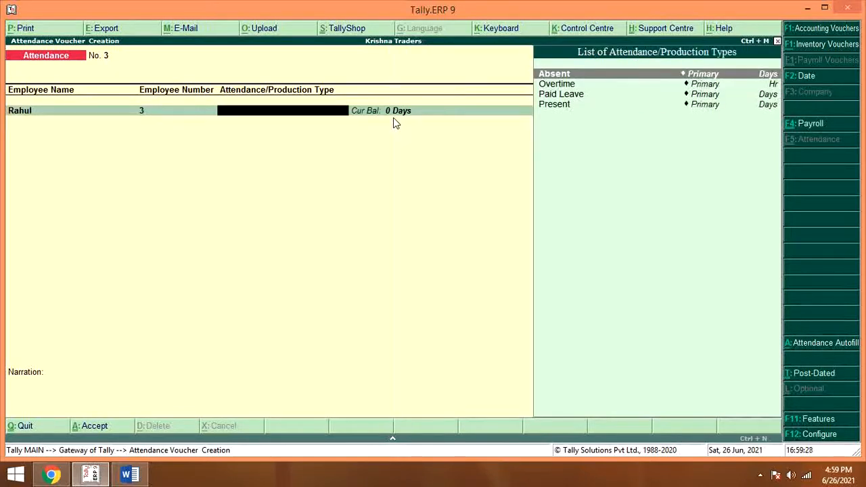
key(Down)
key(Down)
key(Down)
key(Return)
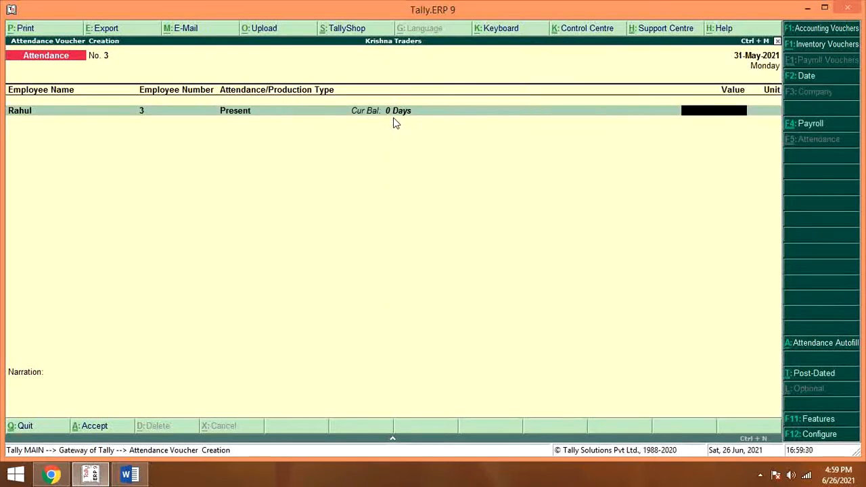
text(31)
key(Return)
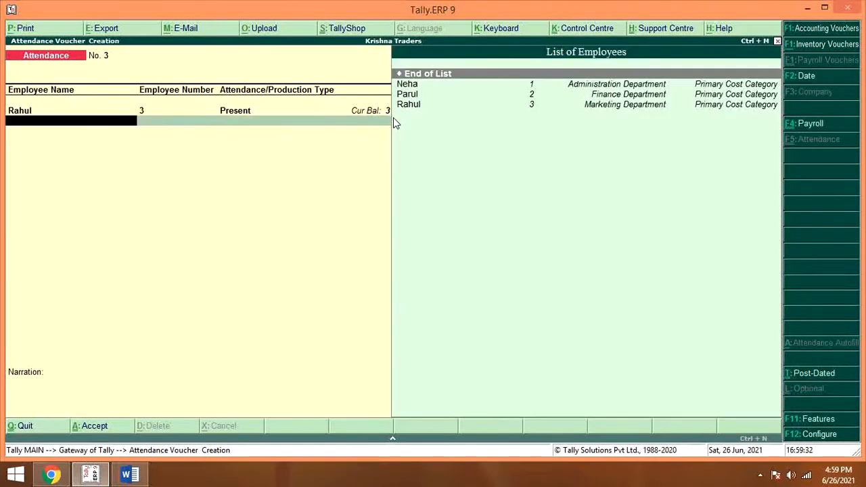
key(Return)
key(Return)
key(Return)
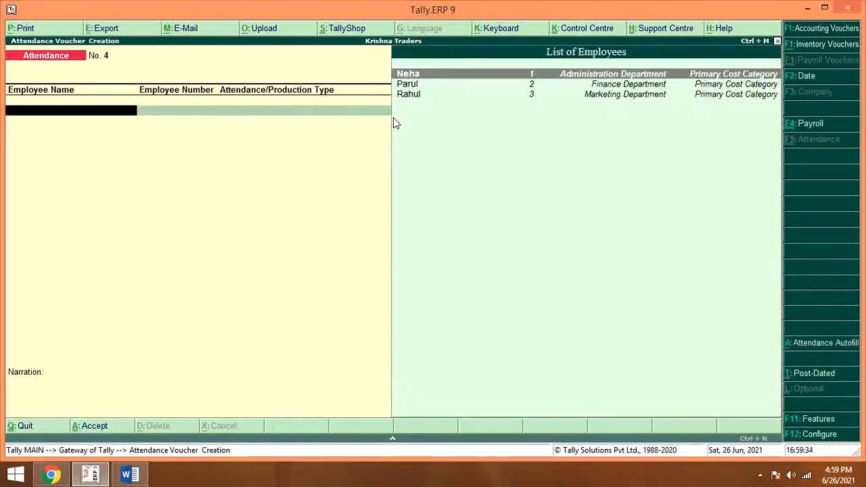
Check the Marketing employee's overtime hours for May in the Word payroll table and return to Tally.ERP 9.
key(alt+Tab)
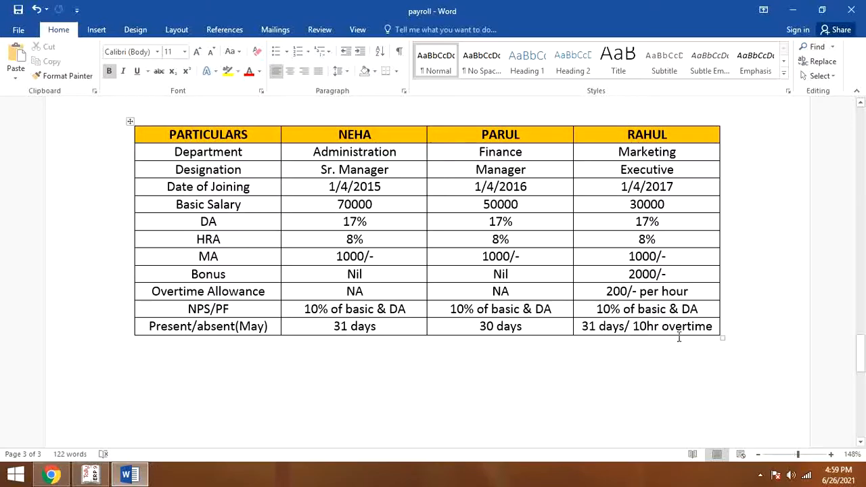
key(alt+Tab)
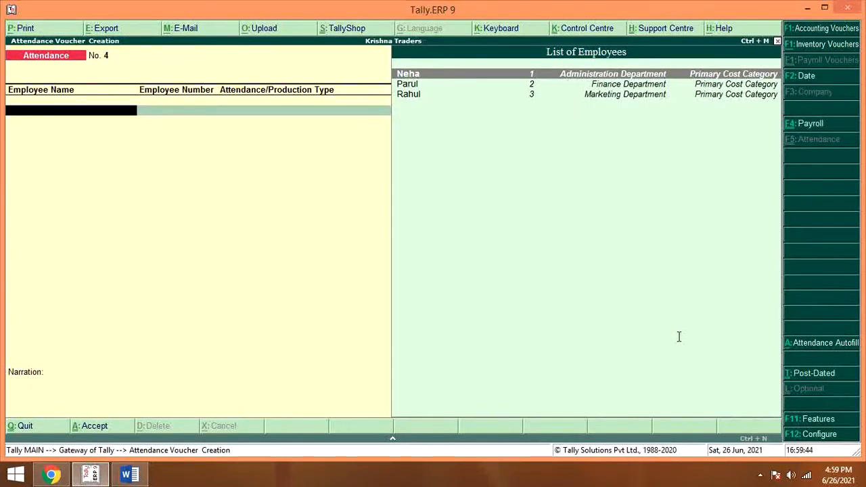
Record 10 hours of Overtime for the Marketing Department employee, save the voucher without a narration, and leave voucher entry.
key(Down)
key(Down)
key(Return)
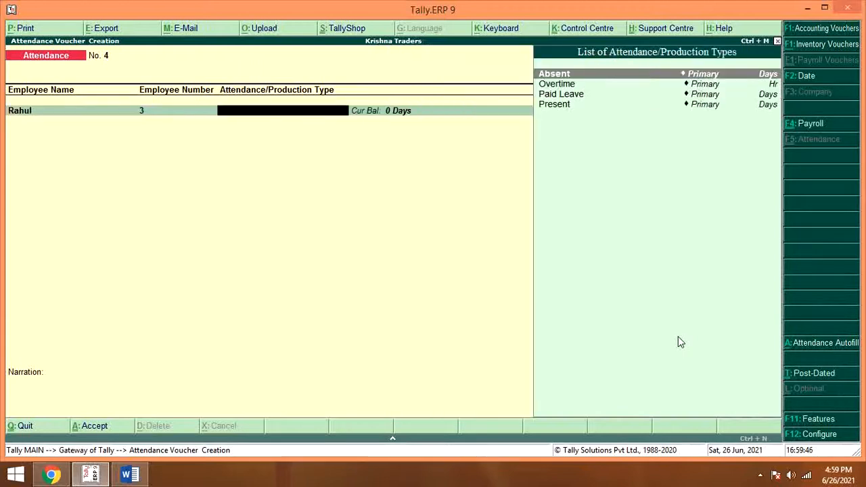
key(Return)
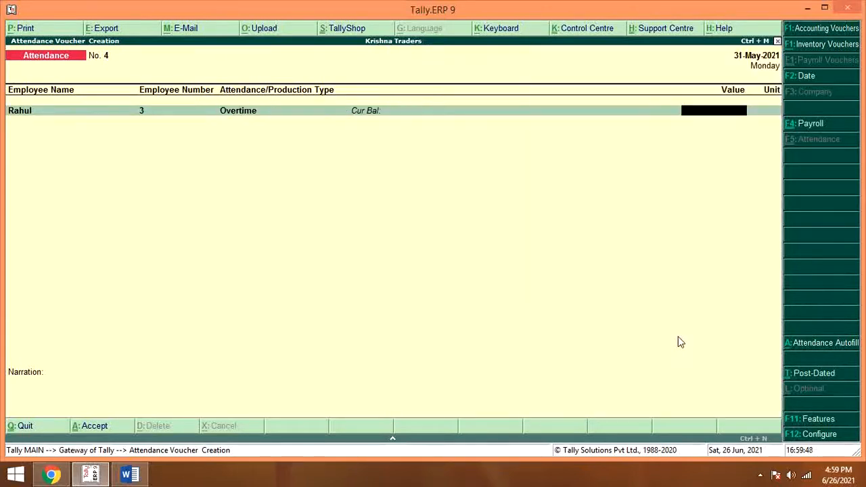
text(10)
key(Return)
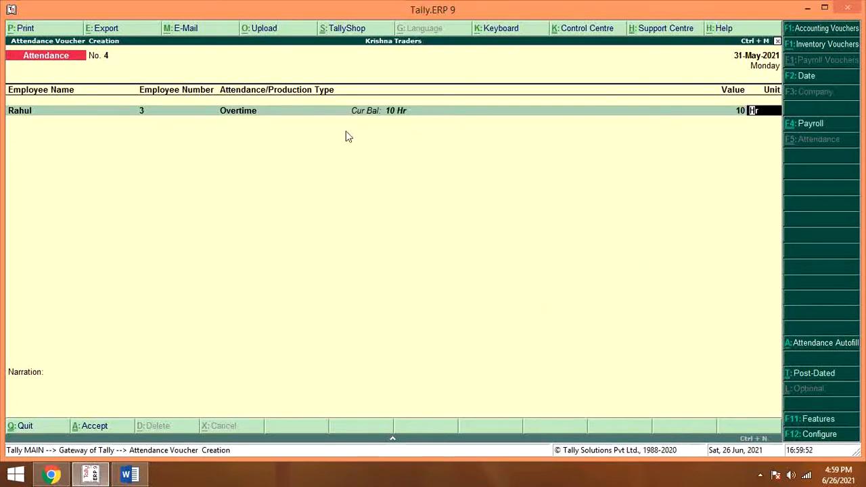
key(Return)
key(Return)
key(Return)
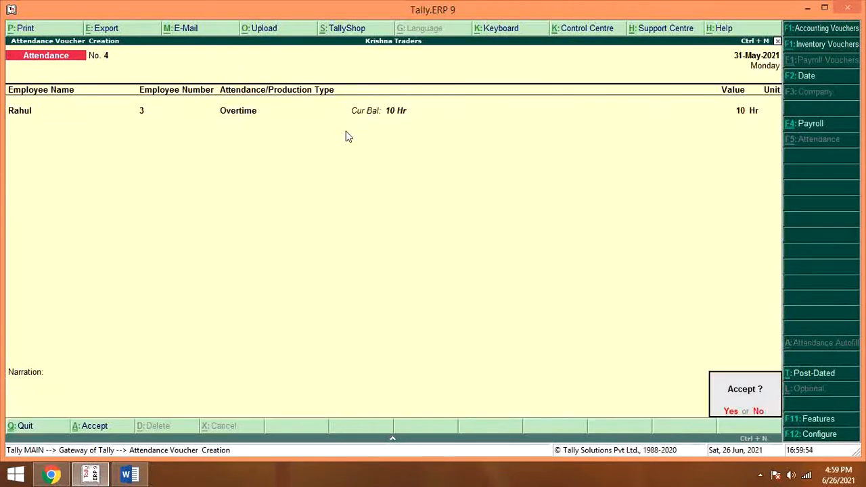
key(y)
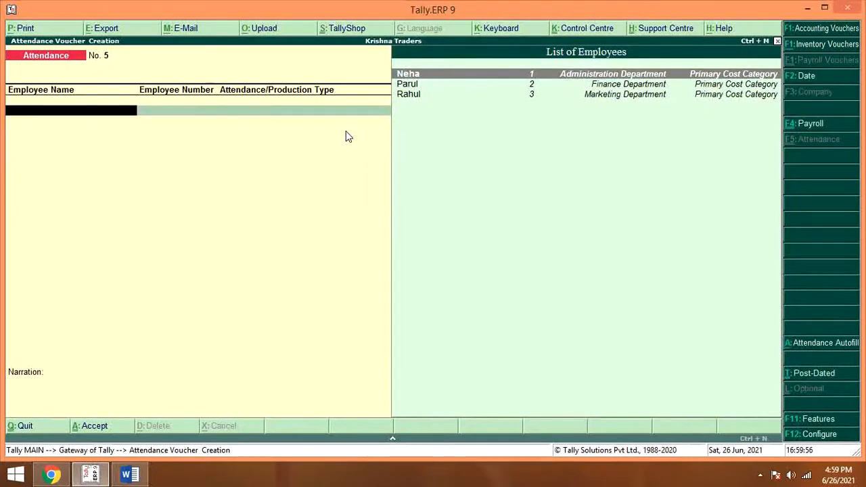
key(Escape)
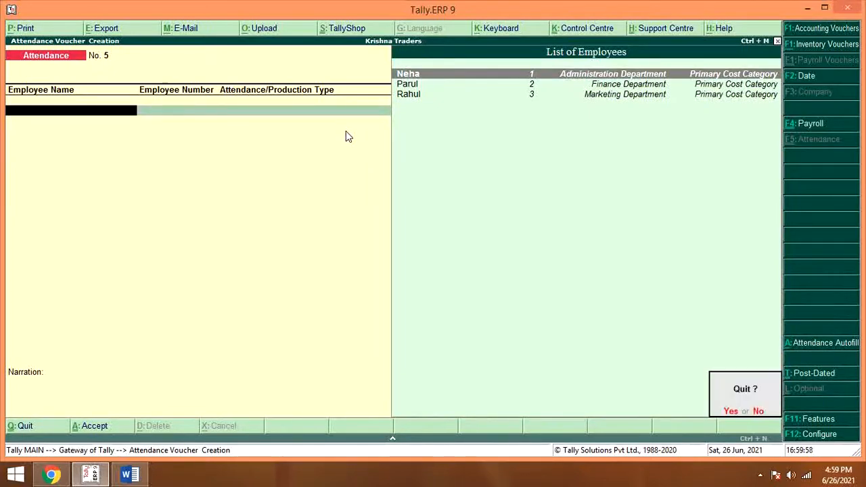
key(y)
key(Escape)
key(n)
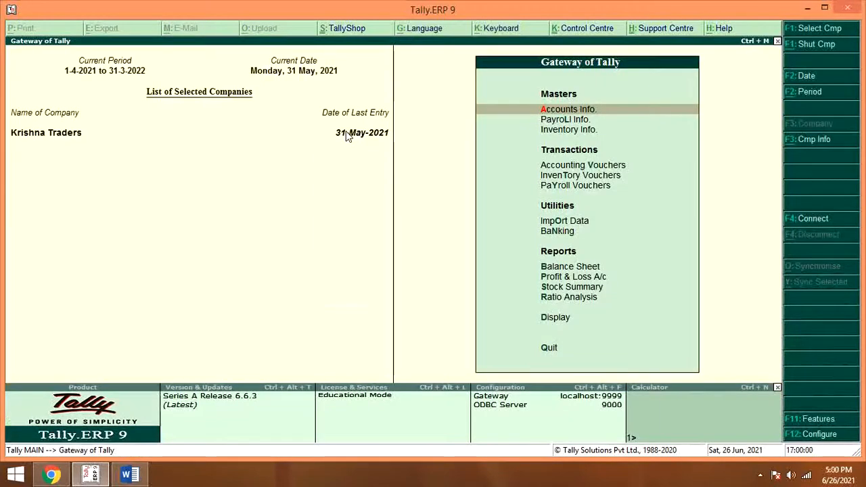
View the Attendance Sheet payroll report, examine each employee's May attendance and overtime, and return to the Gateway of Tally.
key(Down)
key(Down)
key(Down)
key(Down)
key(Down)
key(Down)
key(Down)
key(Down)
key(Down)
key(Down)
key(Down)
key(Down)
key(Down)
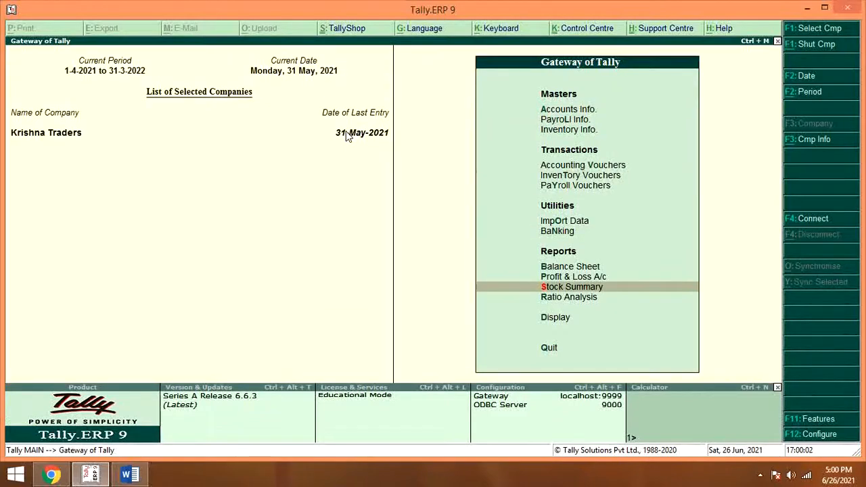
key(Up)
key(Return)
key(Down)
key(Down)
key(Down)
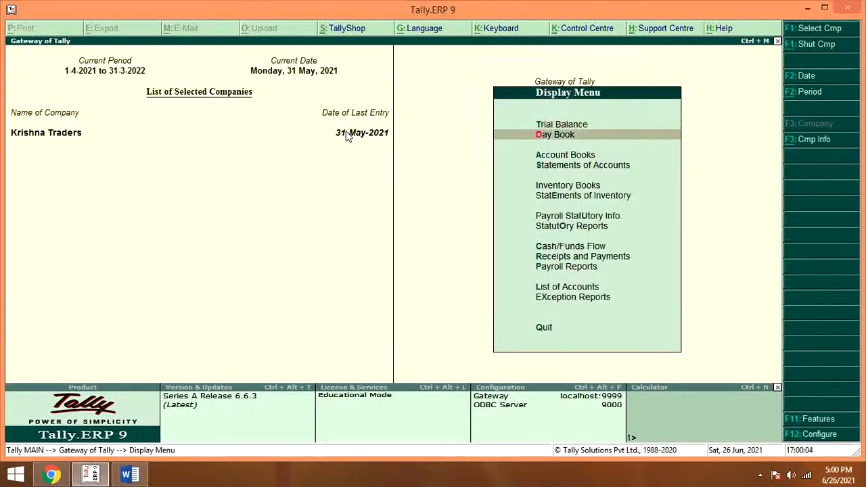
key(Down)
key(Down)
key(Down)
key(Down)
key(Down)
key(Down)
key(Down)
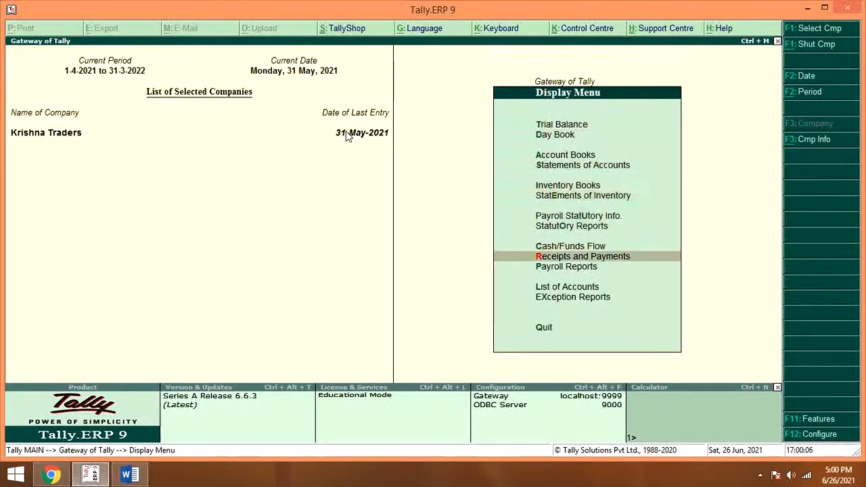
key(Down)
key(Up)
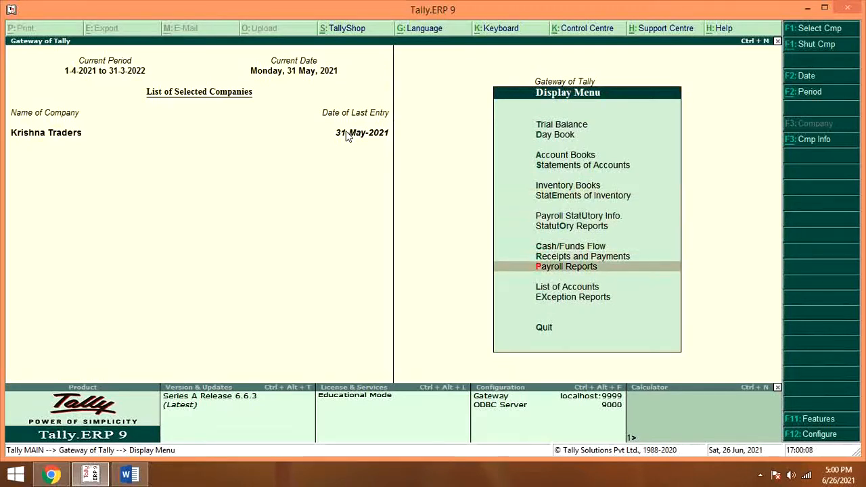
key(Return)
key(Down)
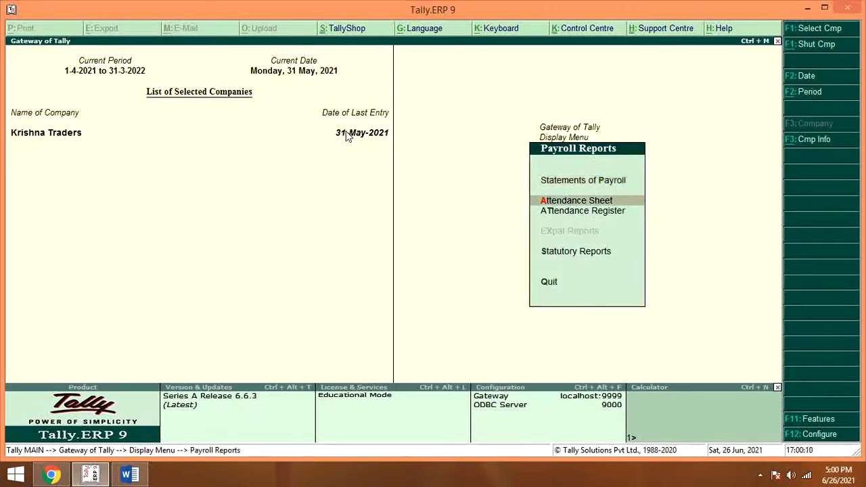
key(Return)
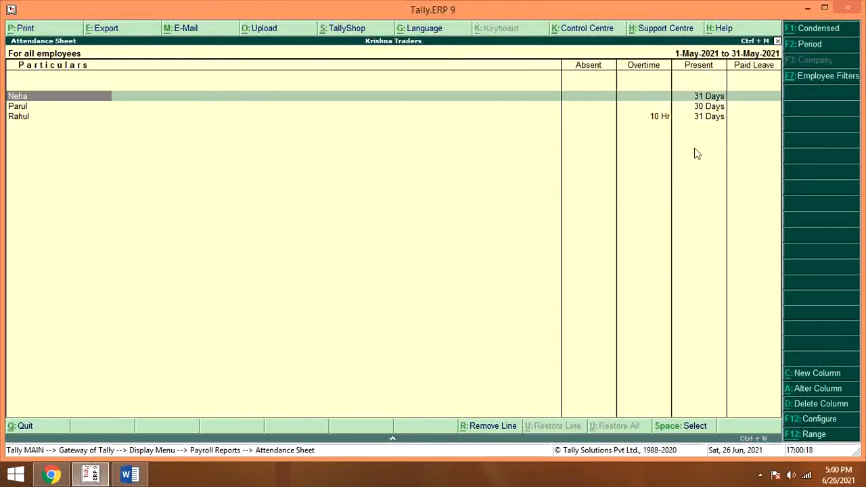
key(Down)
key(Down)
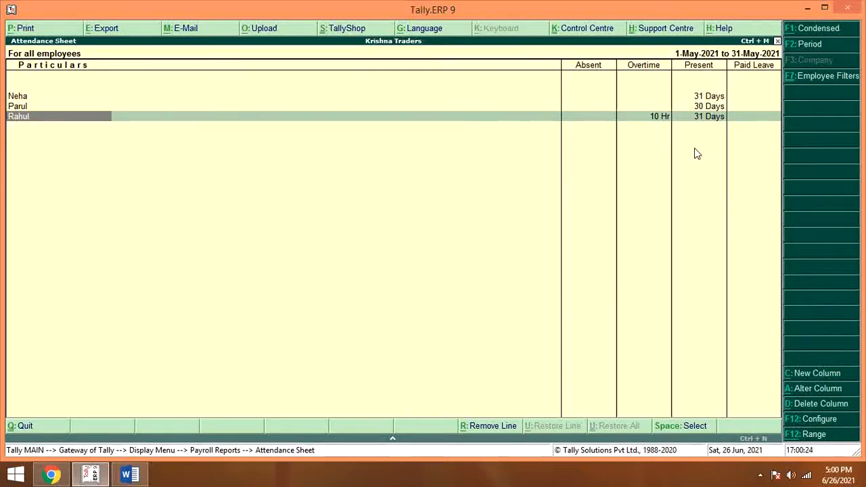
key(Escape)
key(Escape)
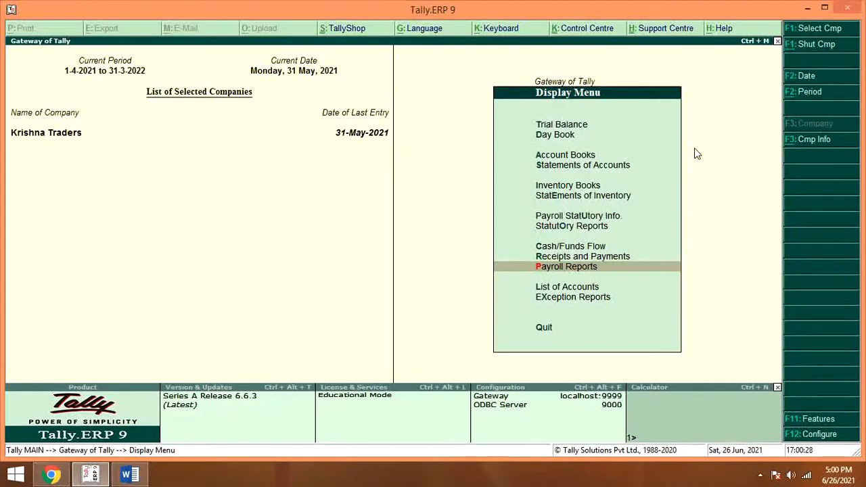
key(Escape)
Start a new Payroll voucher in place of the attendance voucher in payroll voucher entry.
key(Up)
key(Up)
key(Up)
key(Up)
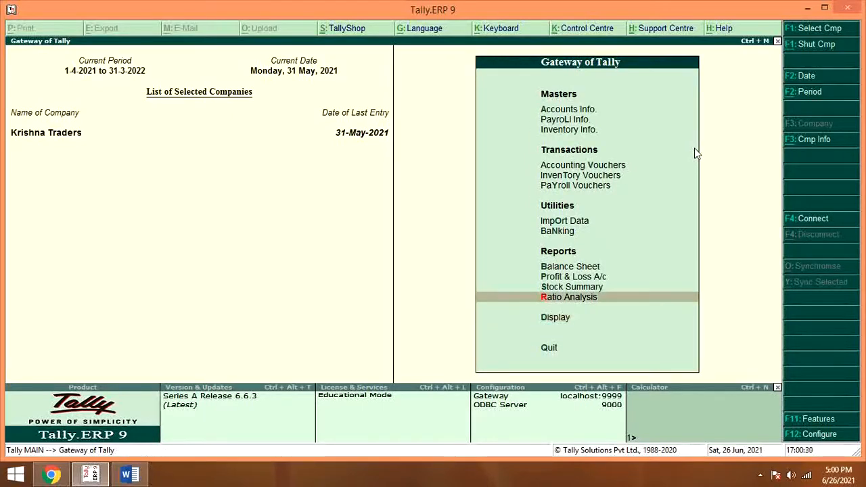
key(Up)
key(Up)
key(Up)
key(Up)
key(Down)
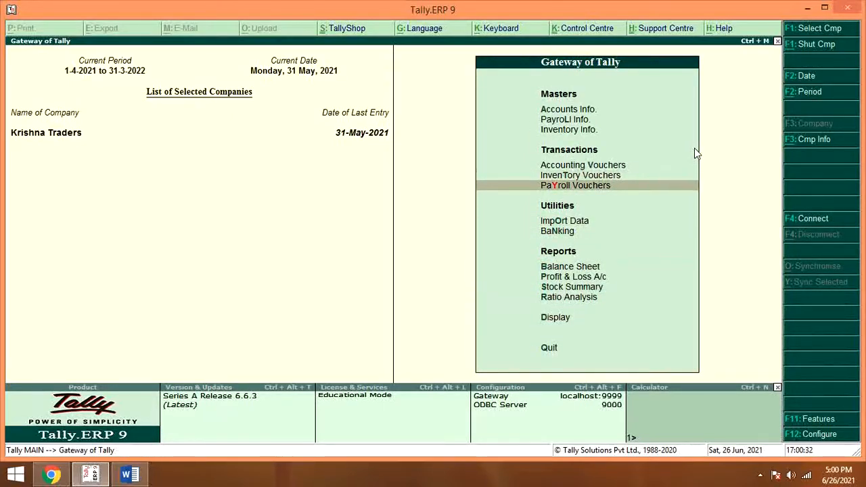
key(Return)
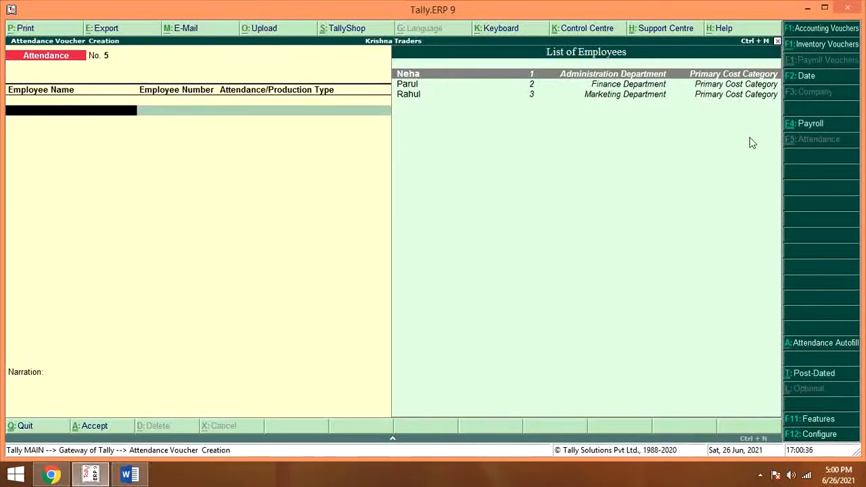
click(811, 124)
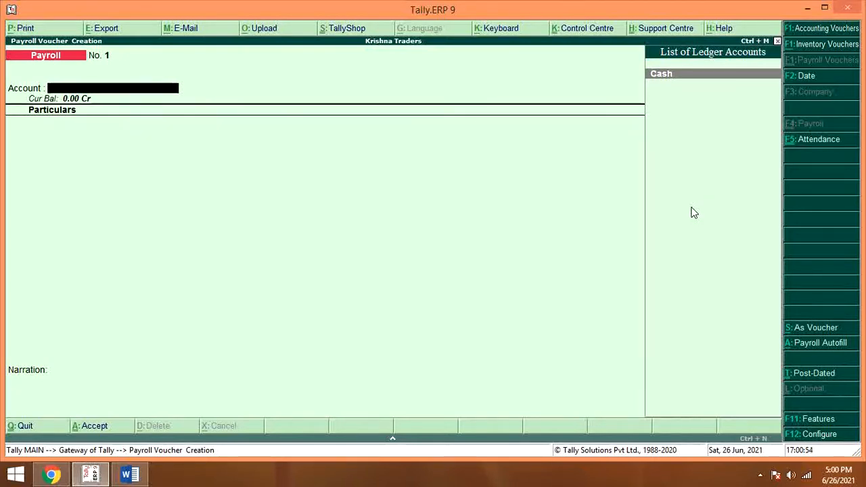
Start a new ledger from the payroll voucher's account field, named Salary Payable without an alias, under Current Liabilities.
key(alt+c)
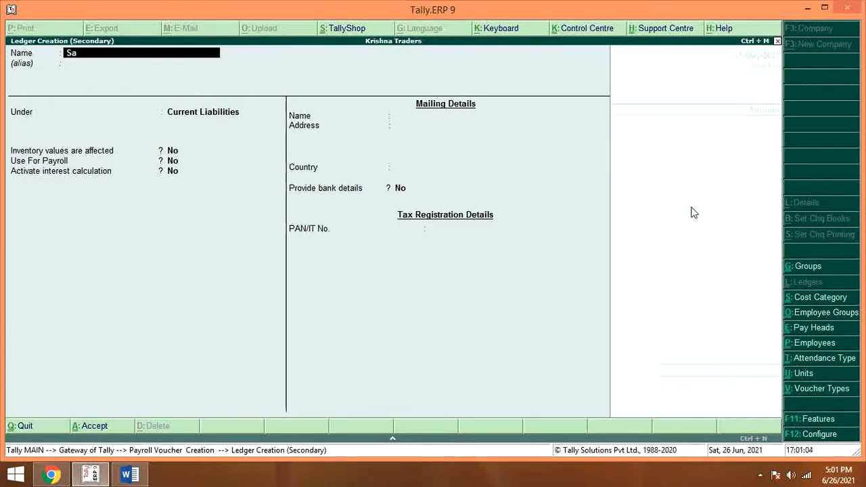
text(lary Payable)
key(Return)
key(Return)
key(Return)
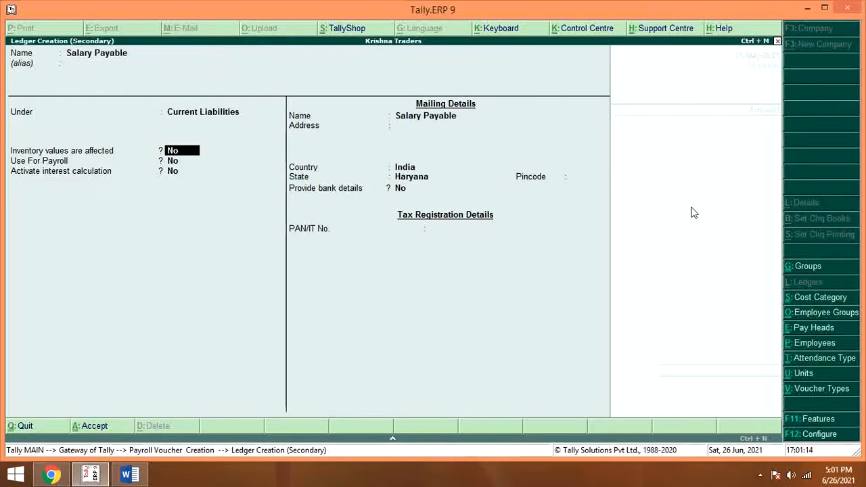
Enable Use For Payroll on the Salary Payable ledger, keep the other defaults, and save it as the voucher's account.
key(Return)
key(Return)
key(Return)
key(Return)
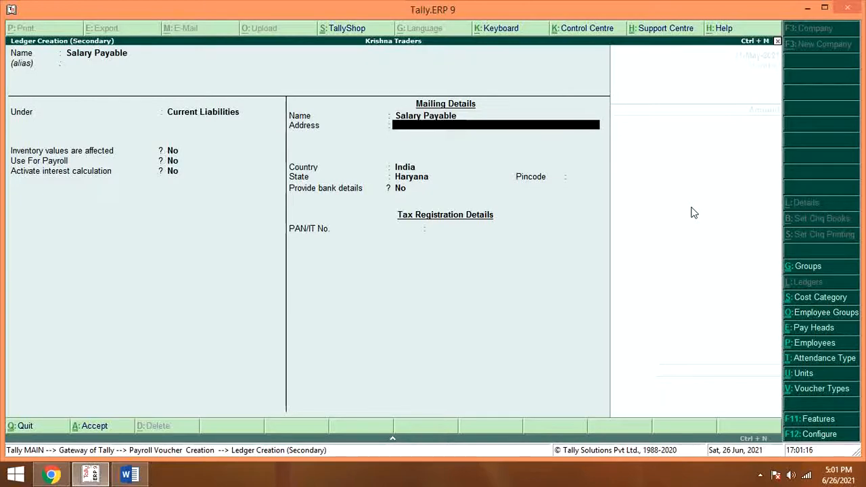
key(Return)
key(Return)
key(BackSpace)
key(BackSpace)
key(BackSpace)
key(BackSpace)
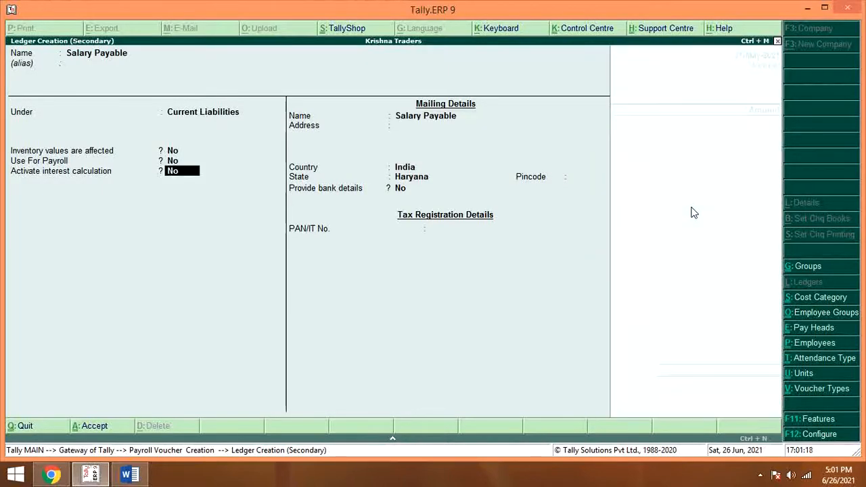
key(BackSpace)
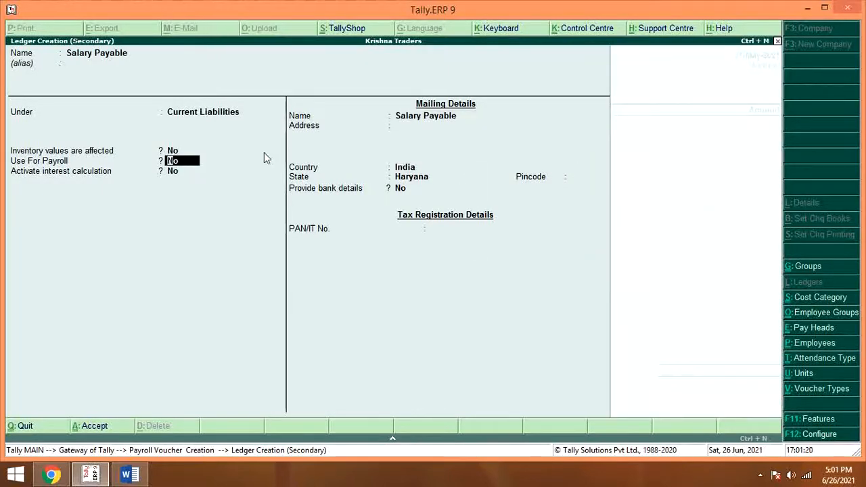
text(y)
key(Return)
key(Return)
key(Return)
key(Return)
key(Return)
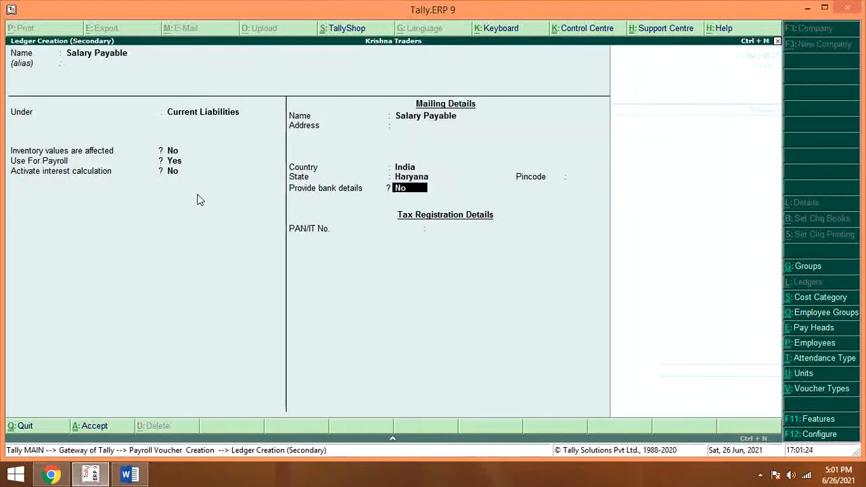
key(Return)
key(Return)
key(y)
key(Return)
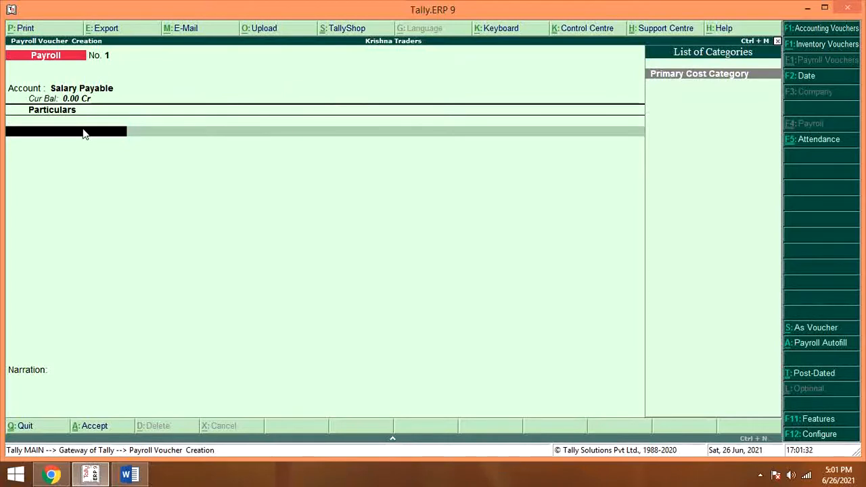
Add the Administration Department employee under Primary Cost Category in the payroll voucher.
key(Return)
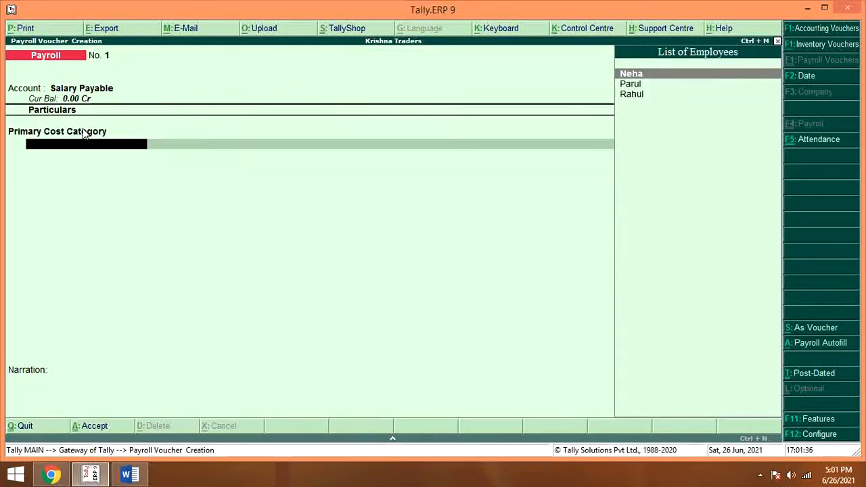
key(Return)
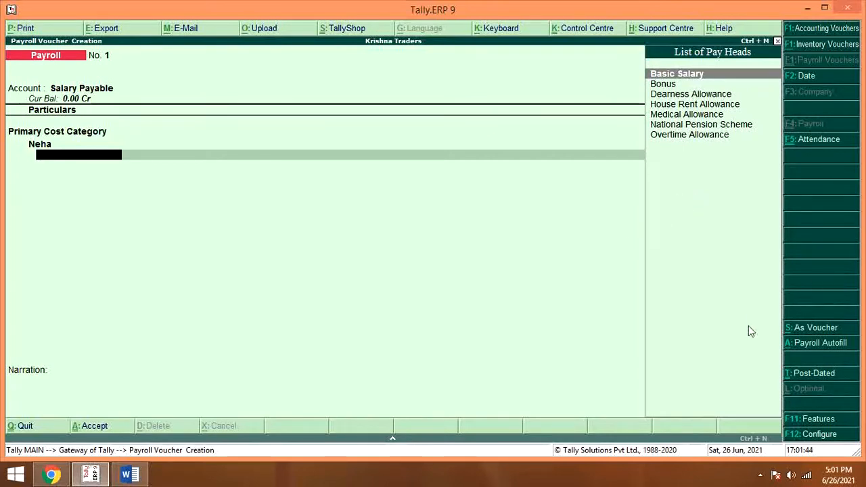
Set Payroll Autofill to process Salary for the period 1-5-2021 to 31-5-2021.
click(804, 346)
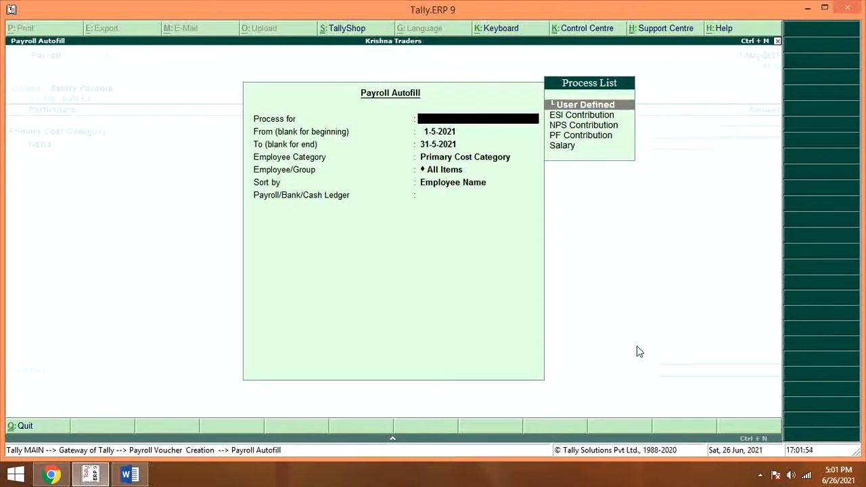
key(Down)
key(Down)
key(Down)
key(Down)
key(Return)
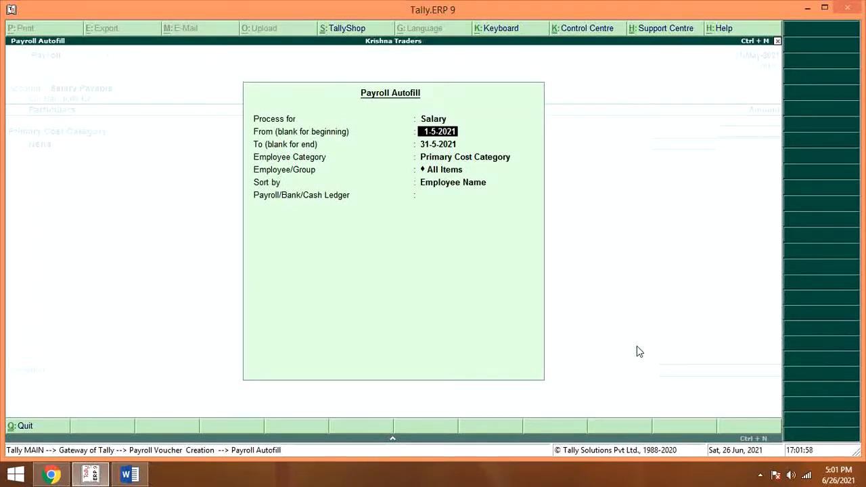
key(Return)
key(Return)
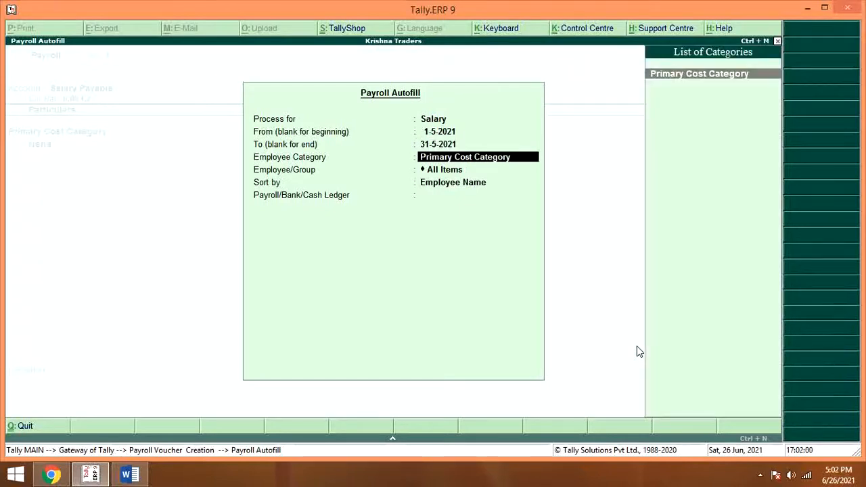
Autofill the payroll voucher for All Items in Primary Cost Category, sorted by Employee Name, using the Salary Payable ledger.
key(Return)
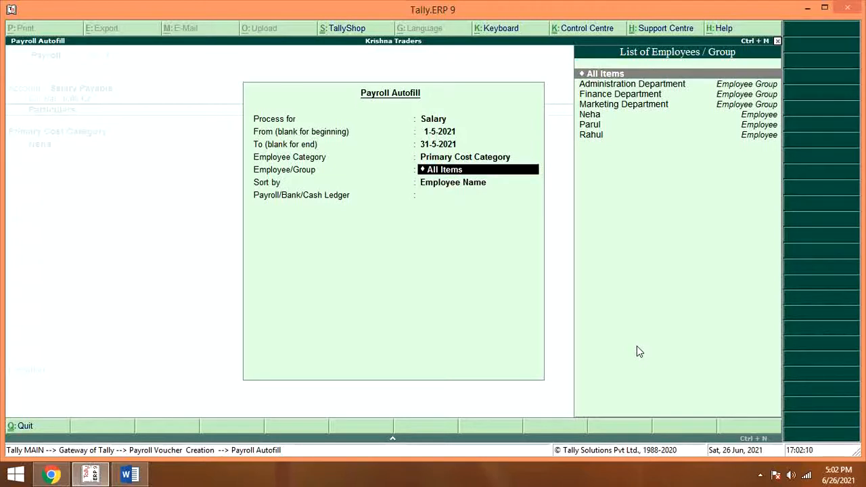
key(Return)
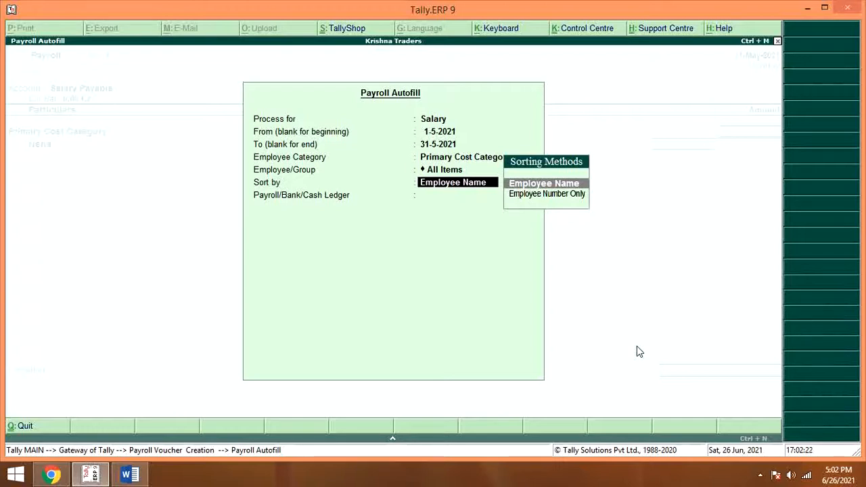
key(Return)
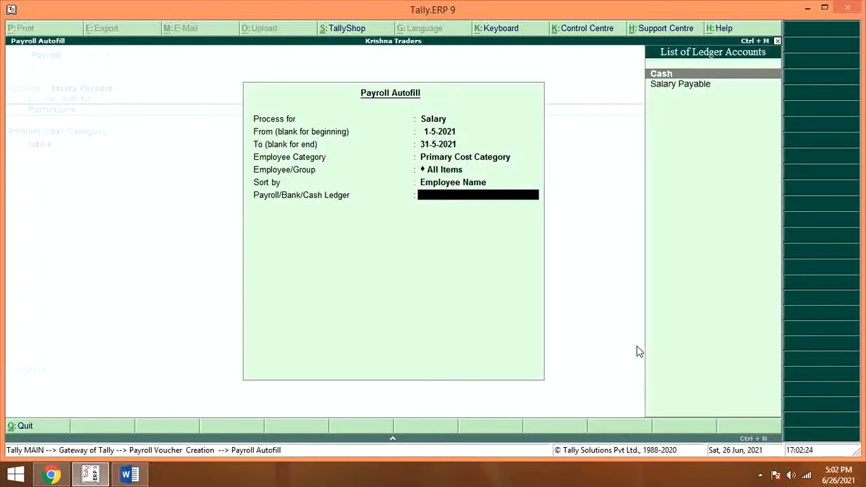
key(Down)
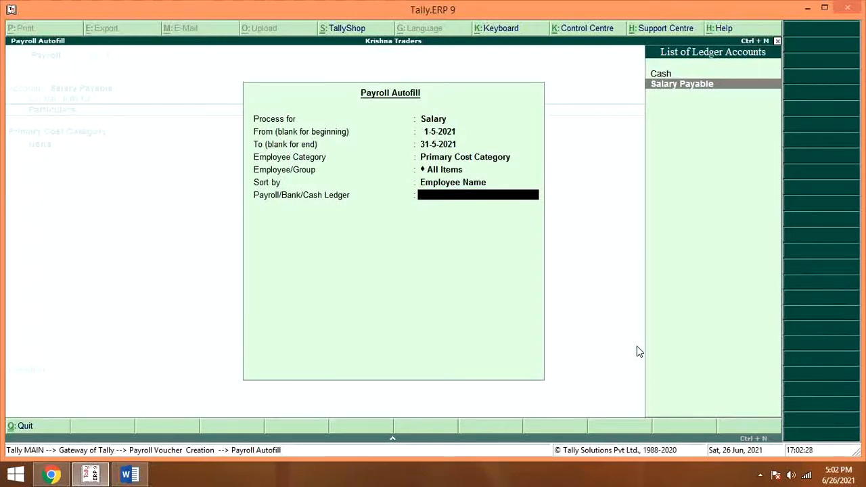
key(Return)
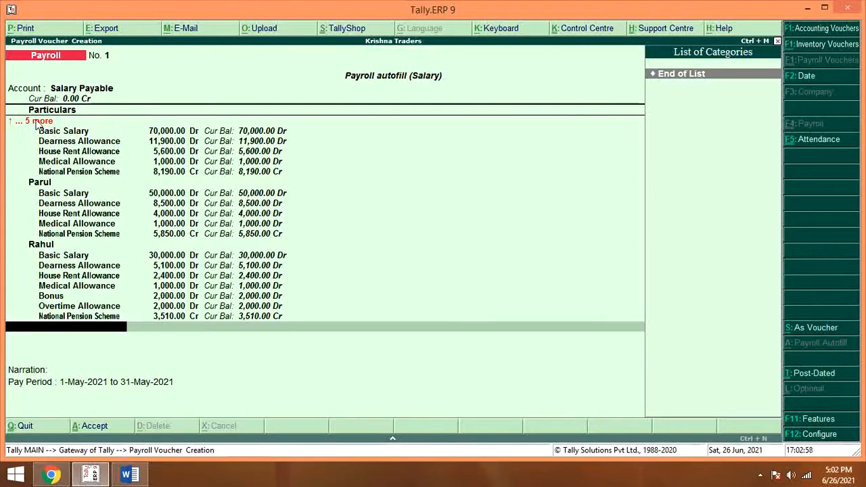
Review the autofilled salary entries, save the payroll voucher with its pay-period narration, and leave payroll voucher creation.
key(Return)
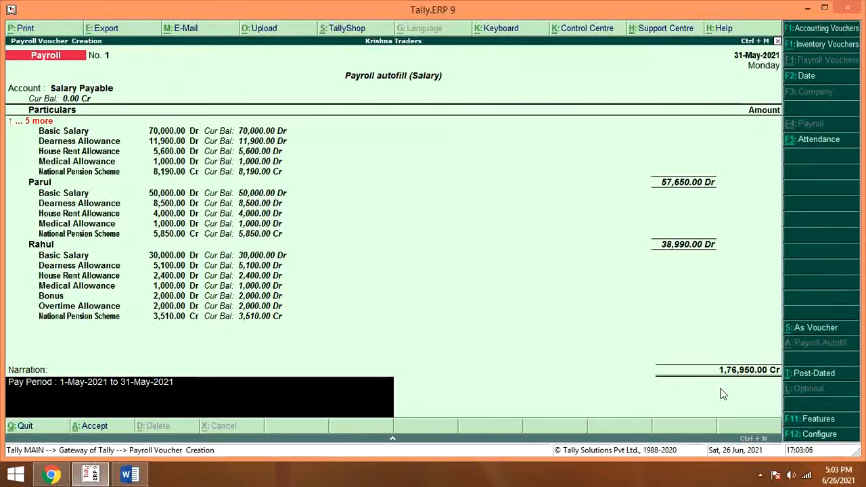
scroll(722, 393, up, 5)
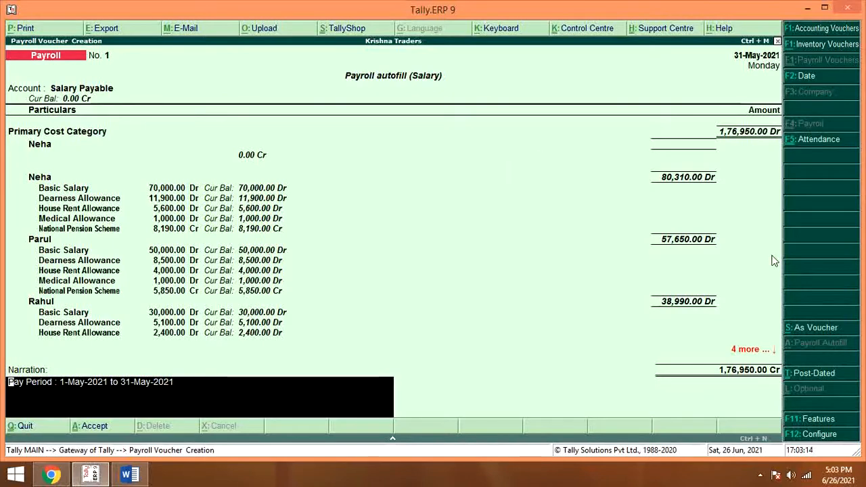
key(Return)
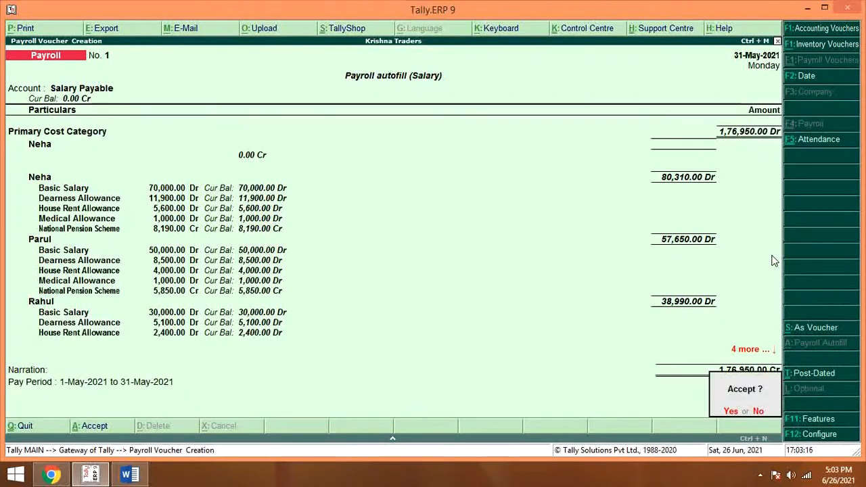
key(Return)
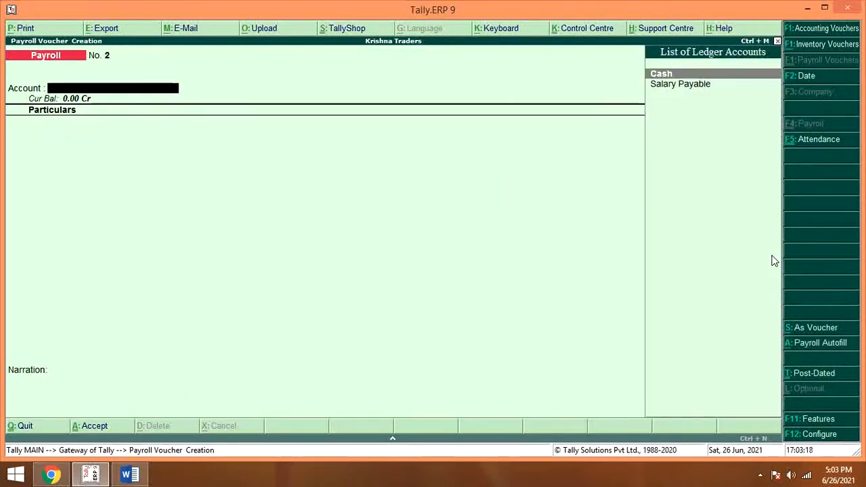
key(Escape)
key(Return)
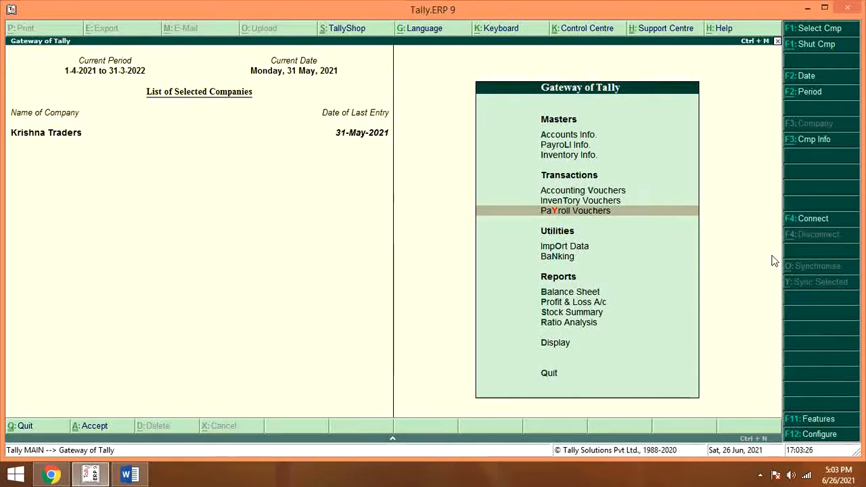
Start a payment voucher from Payroll Vouchers and set single entry mode for payment/receipt/contra vouchers to No in its configuration.
key(Return)
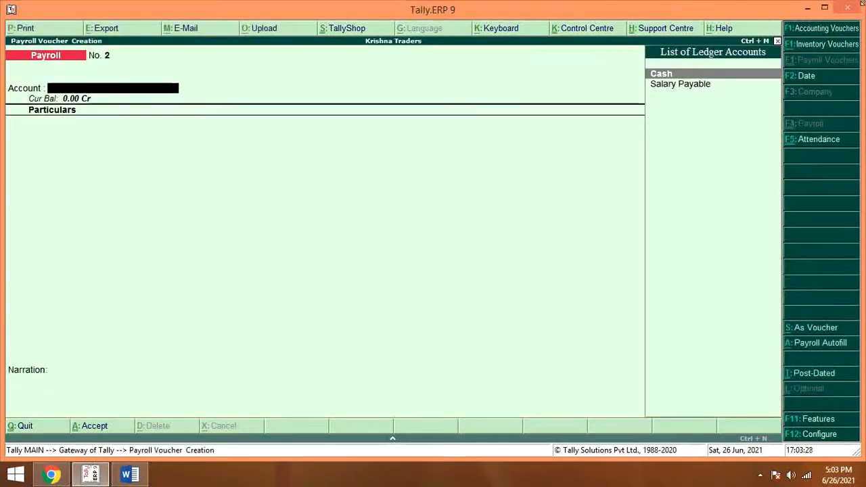
click(826, 32)
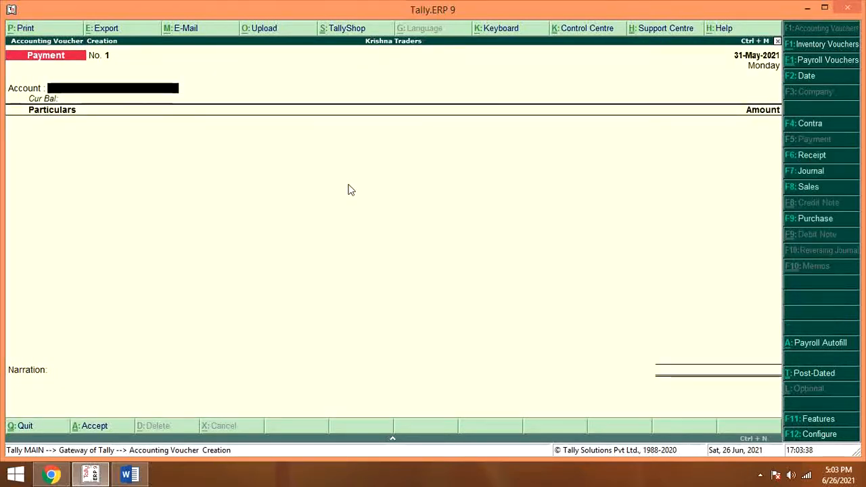
key(F12)
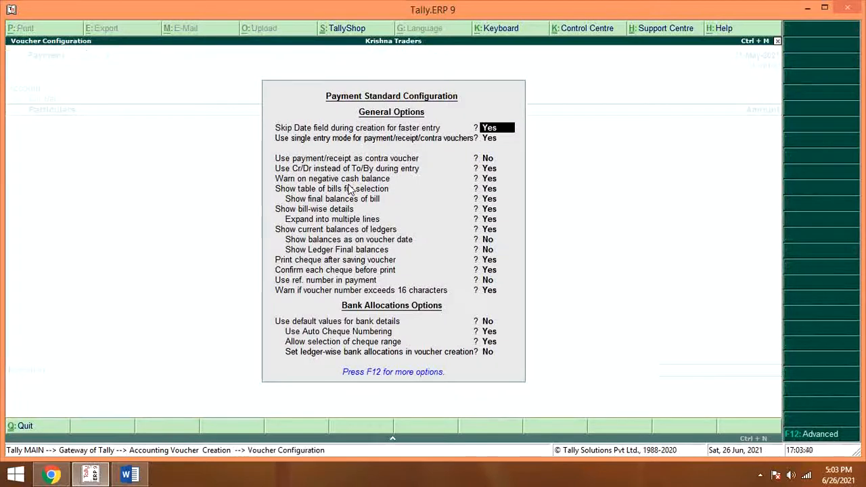
key(Return)
text(n)
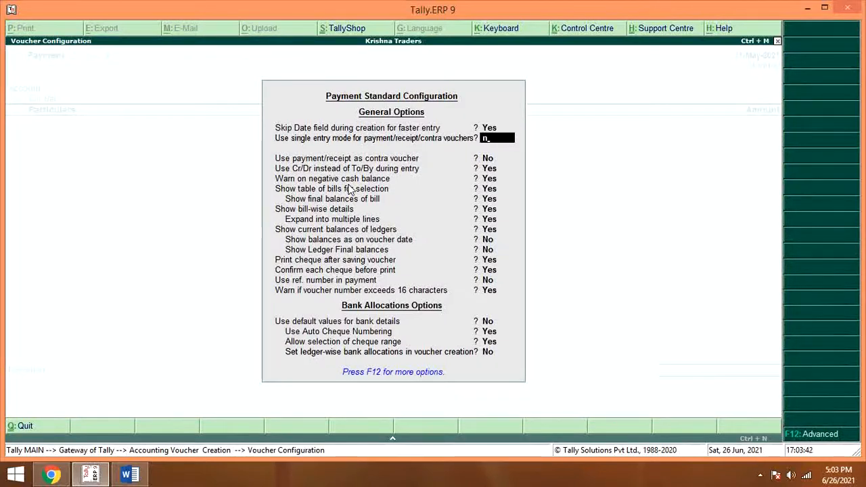
key(Return)
key(Return)
key(ctrl+a)
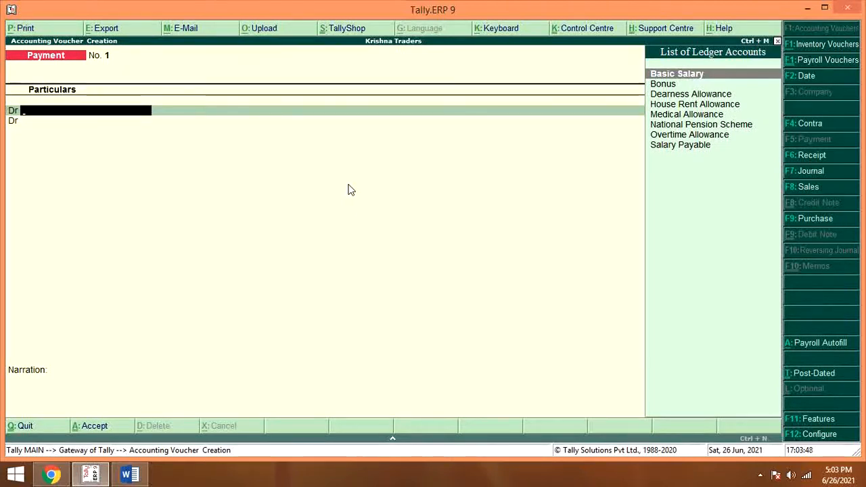
Choose Salary Payable as the first debit ledger in the payment voucher.
key(Down)
key(Down)
key(Down)
key(Down)
key(Down)
key(Down)
key(Down)
key(Return)
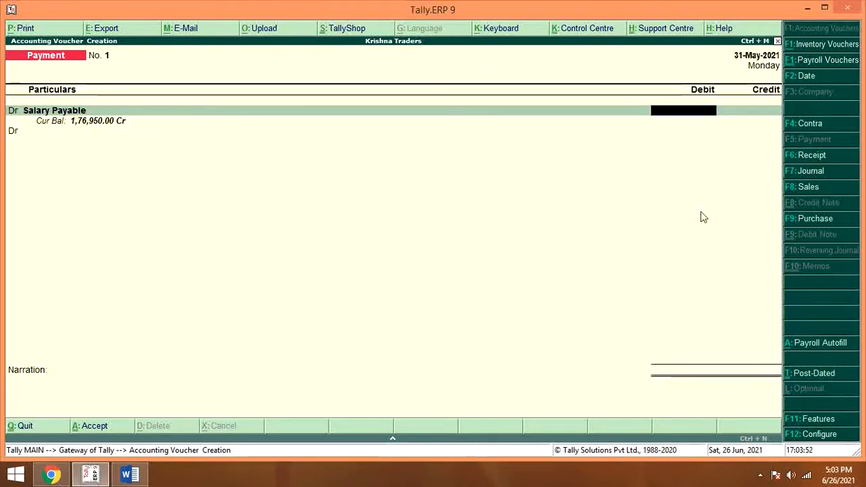
Set Payment Autofill to Salary Payment for 1-5-2021 to 31-5-2021, voucher date 31-5-2021, All Items in Primary Cost Category, and payroll ledger Salary Payable.
click(816, 344)
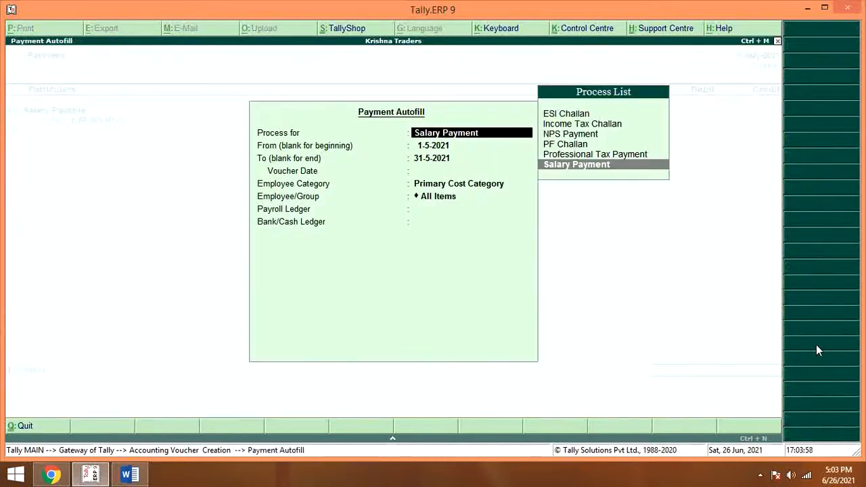
key(Return)
key(Return)
key(Return)
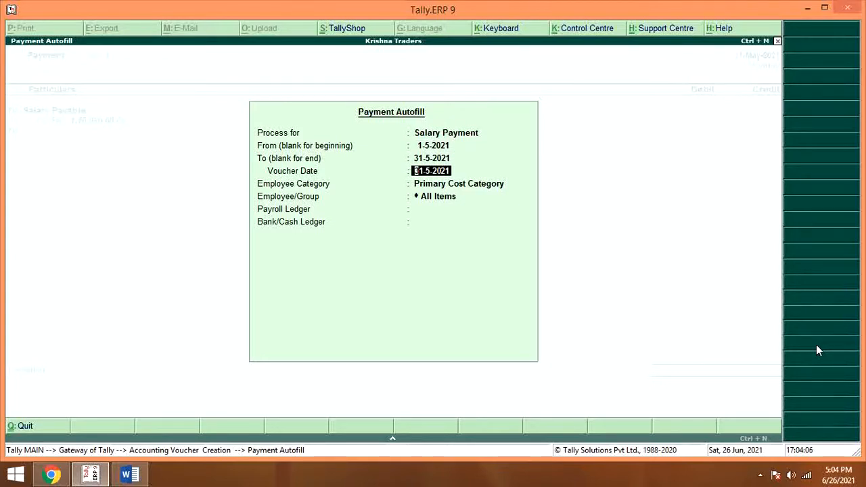
key(Return)
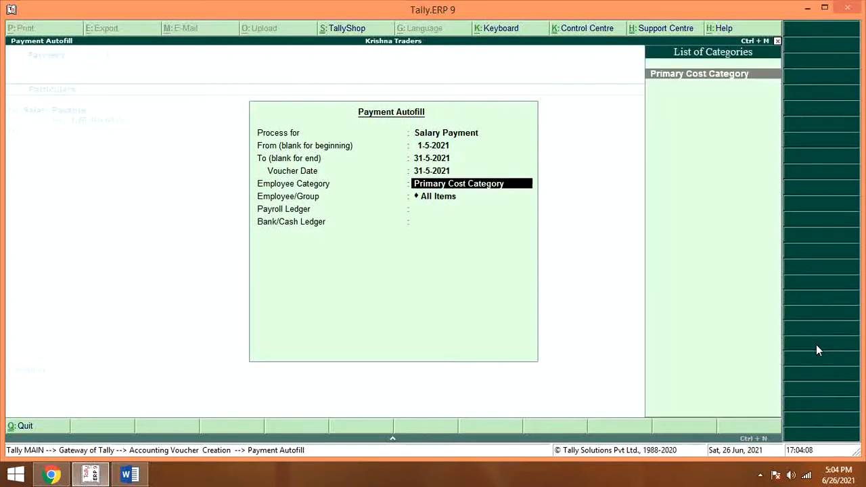
key(Return)
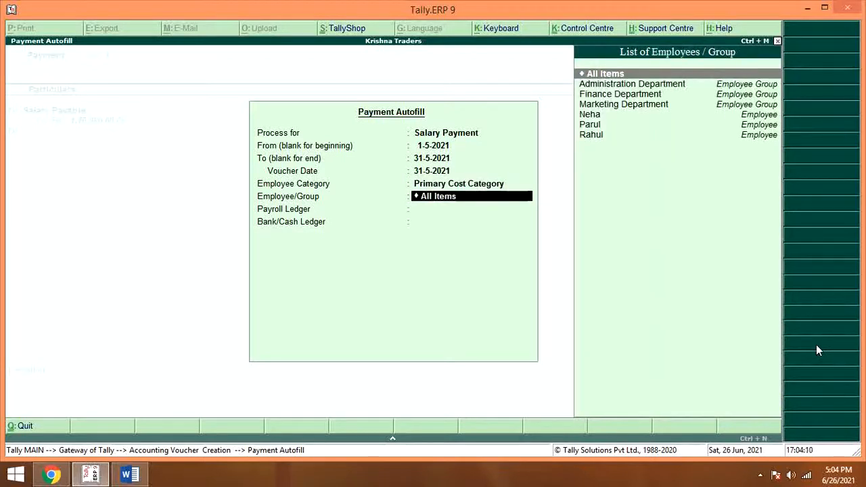
key(Return)
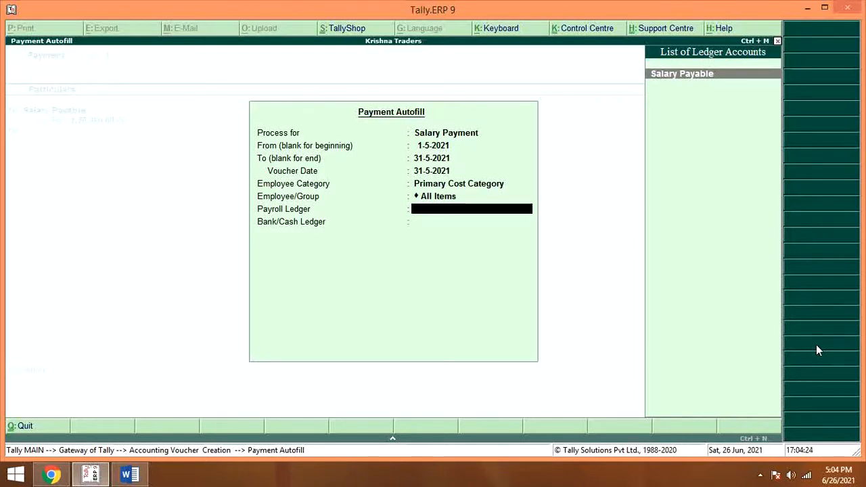
key(Return)
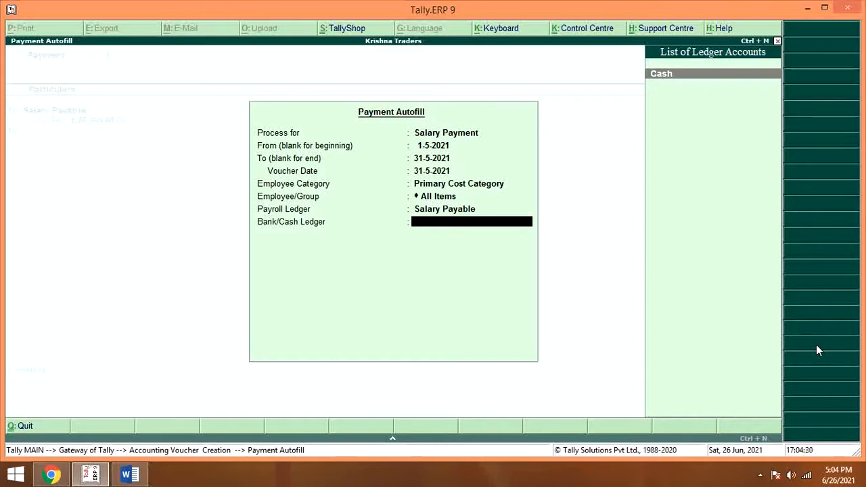
Start a new ledger from the autofill's Bank/Cash Ledger field, named Bank without an alias, under Bank Accounts.
key(alt+c)
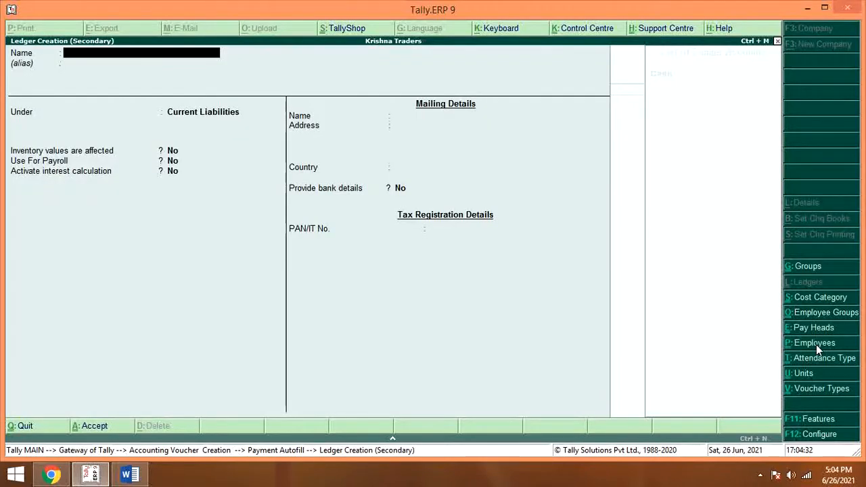
text(Bank)
key(Return)
key(Return)
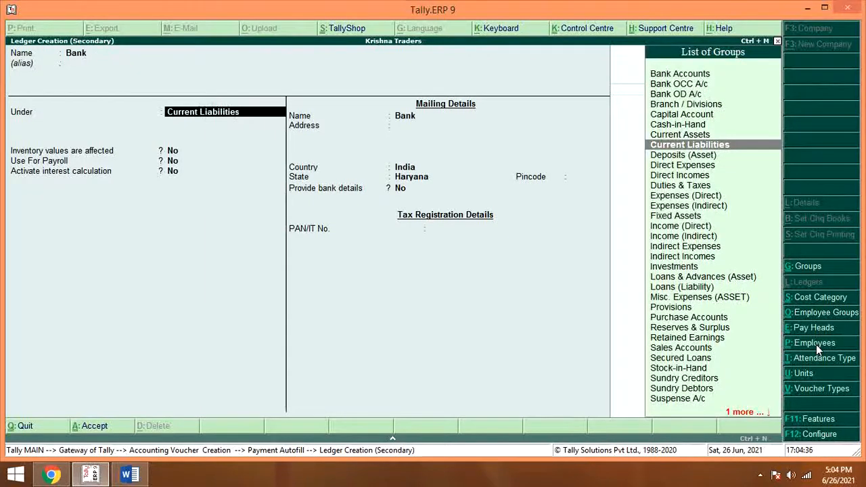
text(B)
key(Return)
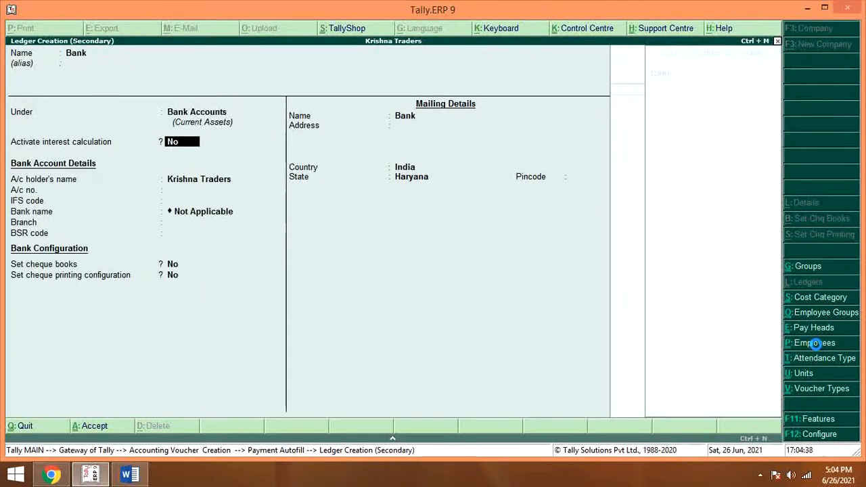
Save the Bank ledger with its default details and autofill the payment from it, keeping Use Mode of Payment/Transaction Type at No.
key(Return)
key(Return)
key(Return)
key(Return)
key(Return)
key(Return)
key(Return)
key(Return)
key(Return)
key(Return)
key(Return)
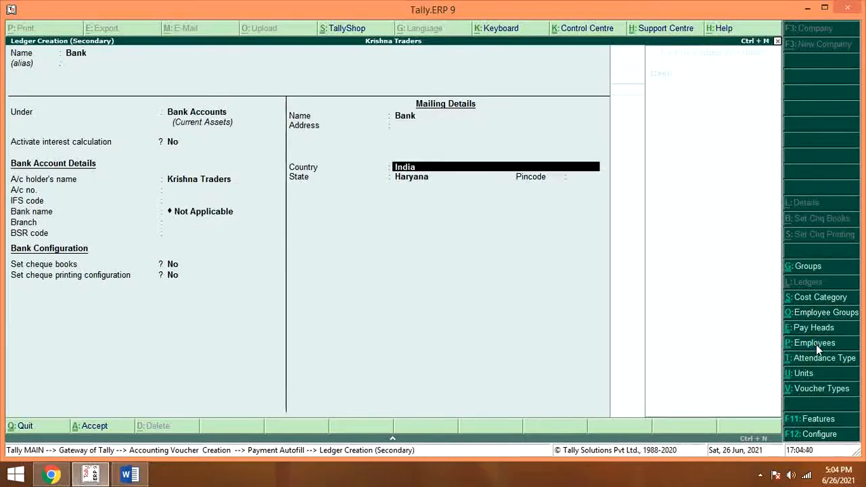
key(Return)
key(Return)
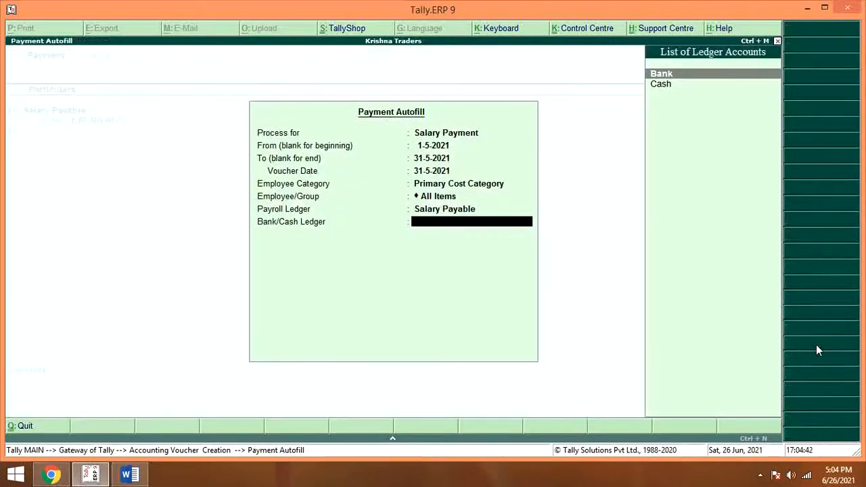
key(Return)
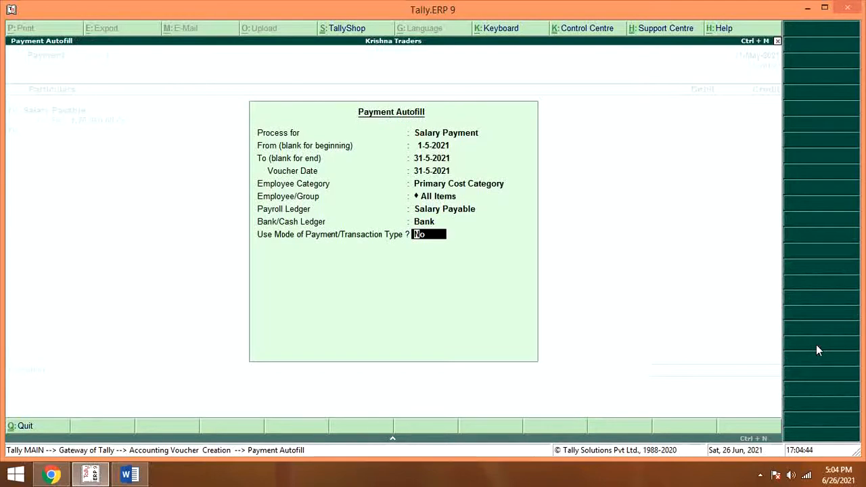
key(Return)
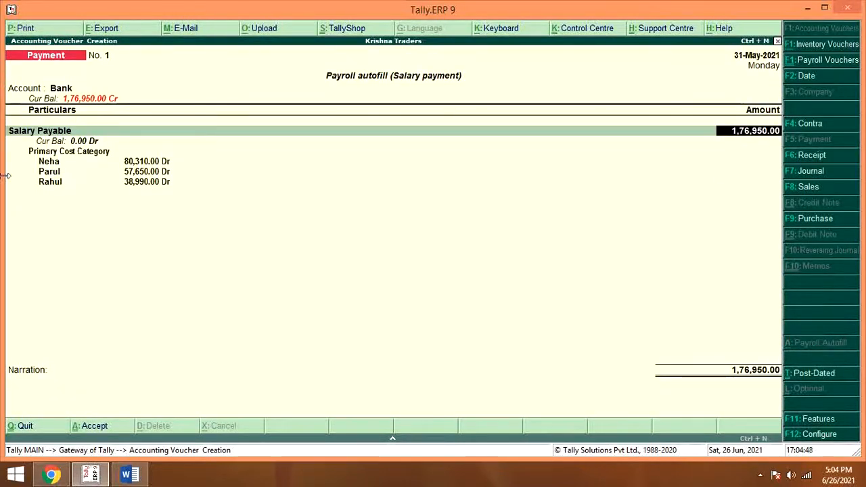
Keep the default cheque allocation dated 31-May-2021, save the salary payment voucher, and return to Gateway of Tally.
key(Return)
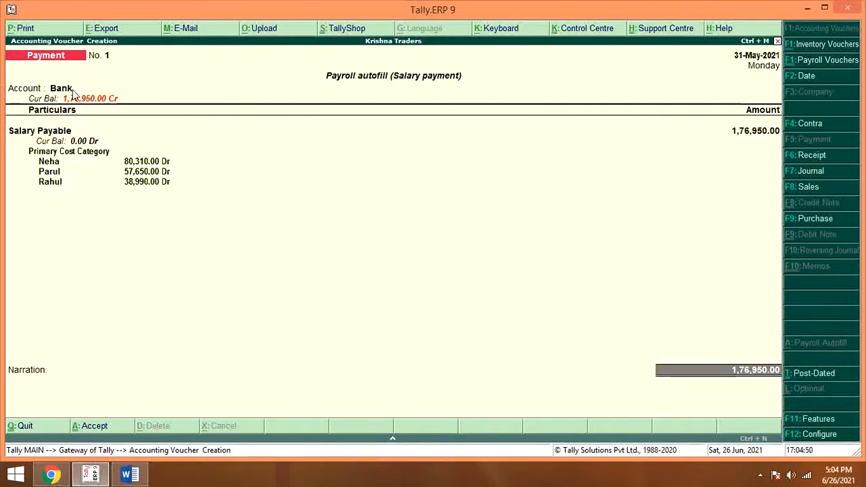
key(Return)
key(Return)
key(Return)
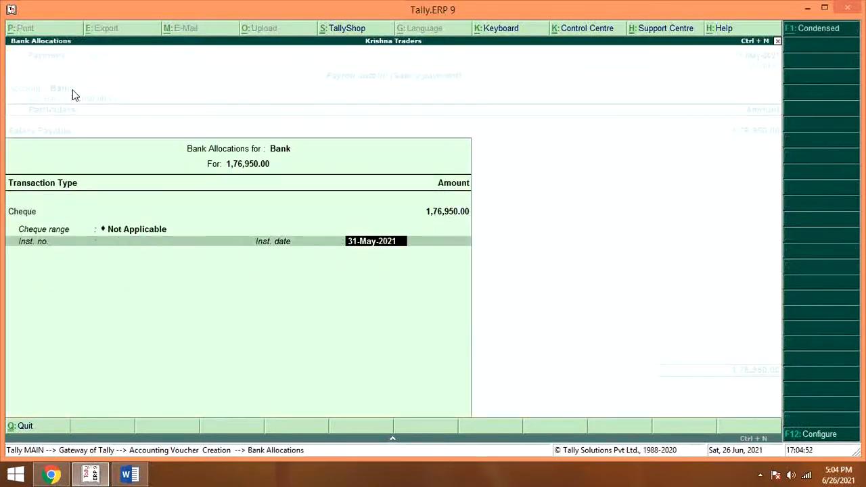
key(Return)
key(Return)
key(Return)
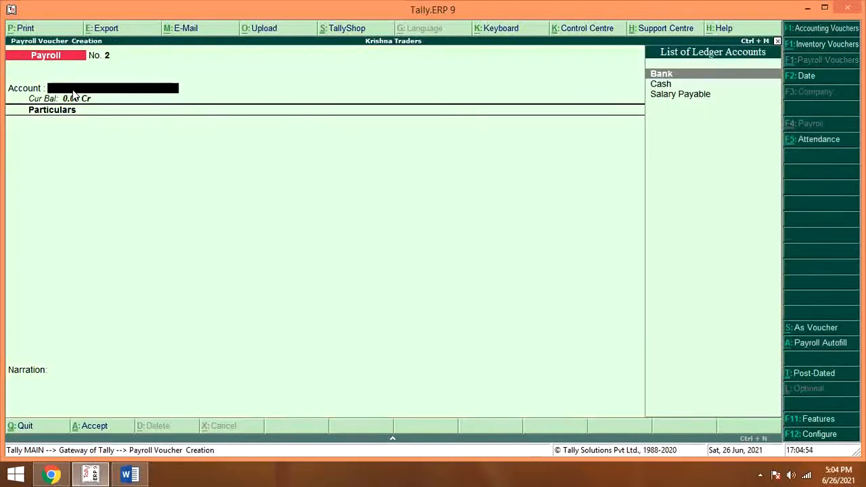
key(Escape)
key(Return)
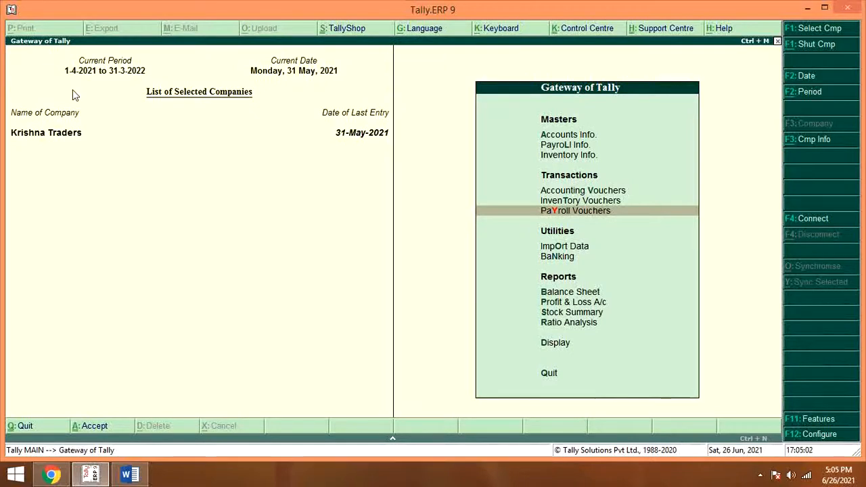
Open the Display Menu from Gateway of Tally.
key(Down)
key(Down)
key(Down)
key(Down)
key(Down)
key(Down)
key(Down)
key(Down)
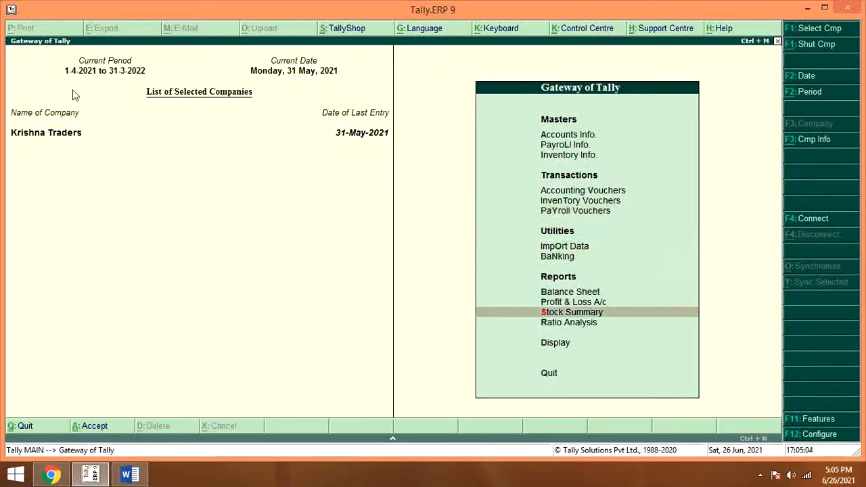
key(Up)
key(Return)
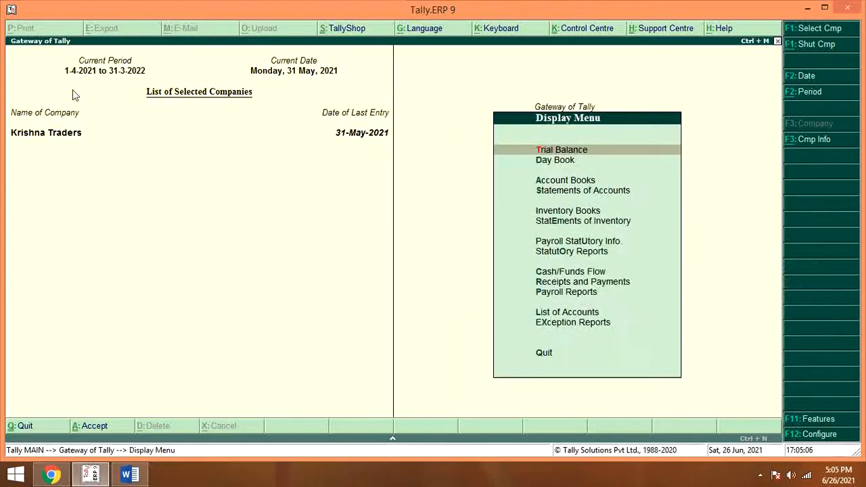
key(Down)
key(Down)
key(Down)
key(Down)
key(Down)
key(Down)
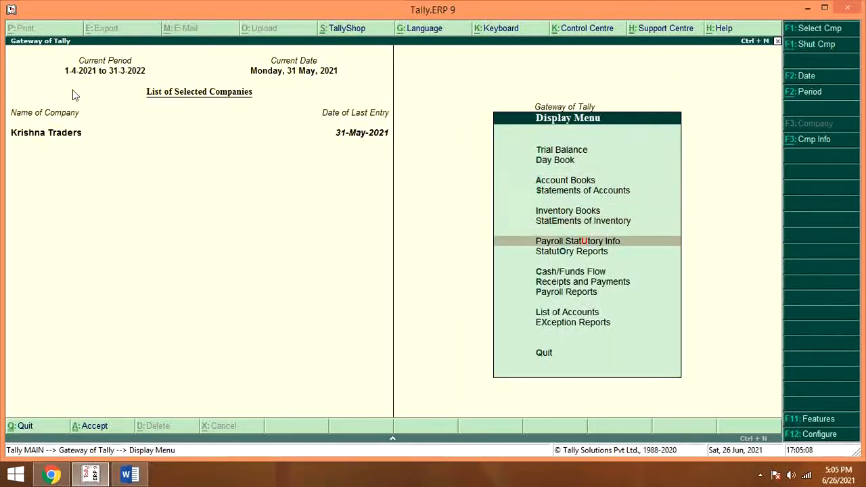
key(Return)
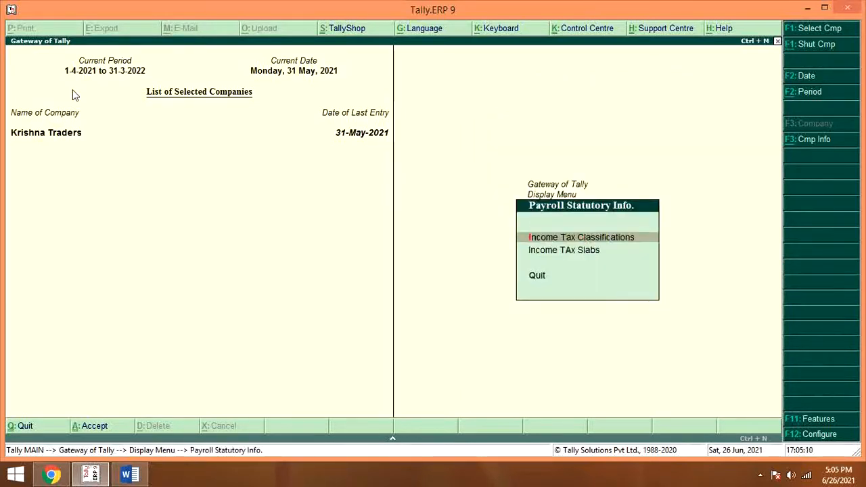
key(Escape)
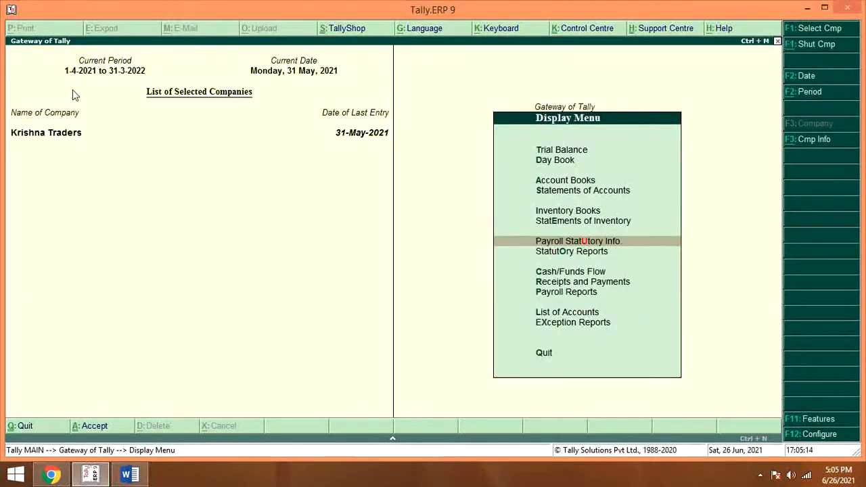
Open Statements of Payroll under Payroll Reports.
key(Down)
key(Down)
key(Down)
key(Down)
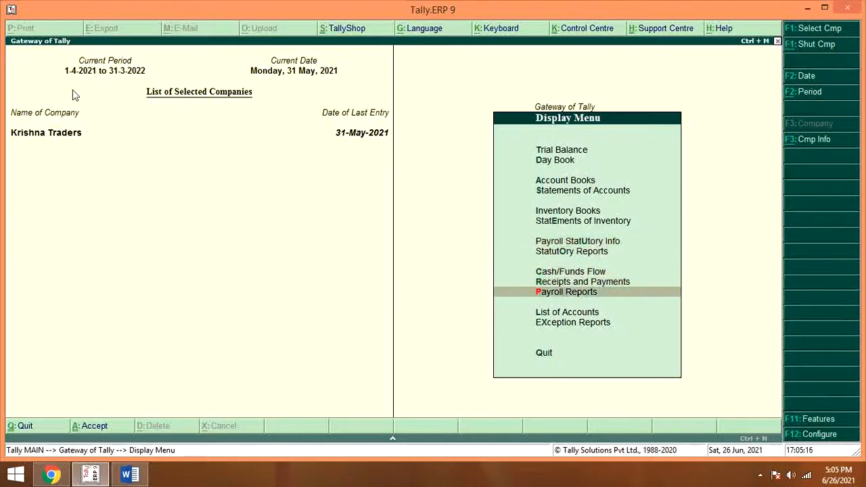
key(Return)
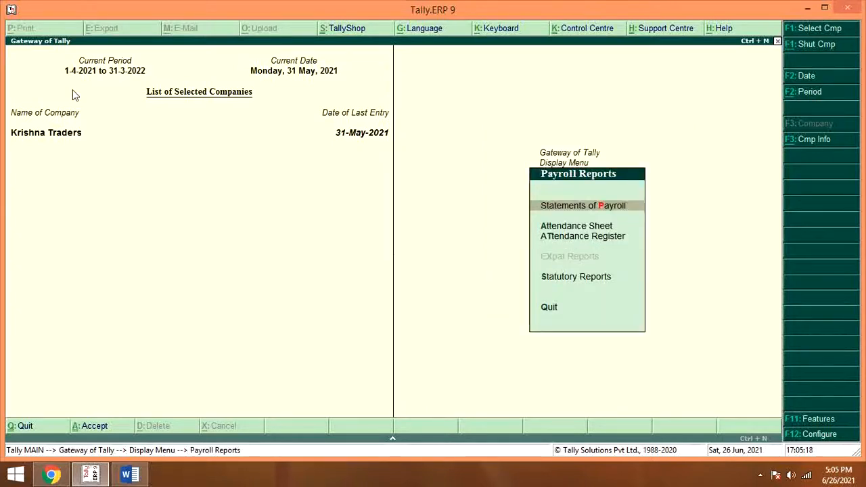
key(Return)
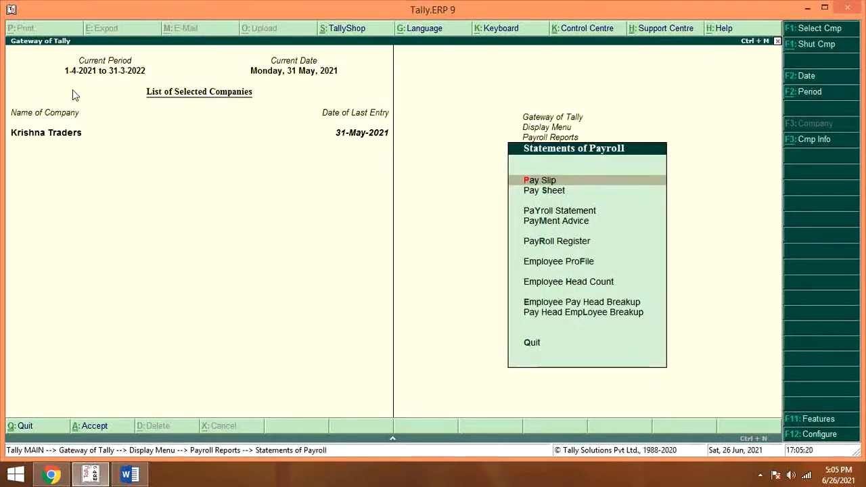
Display the May 2021 single pay slip of the Administration Department employee.
key(Return)
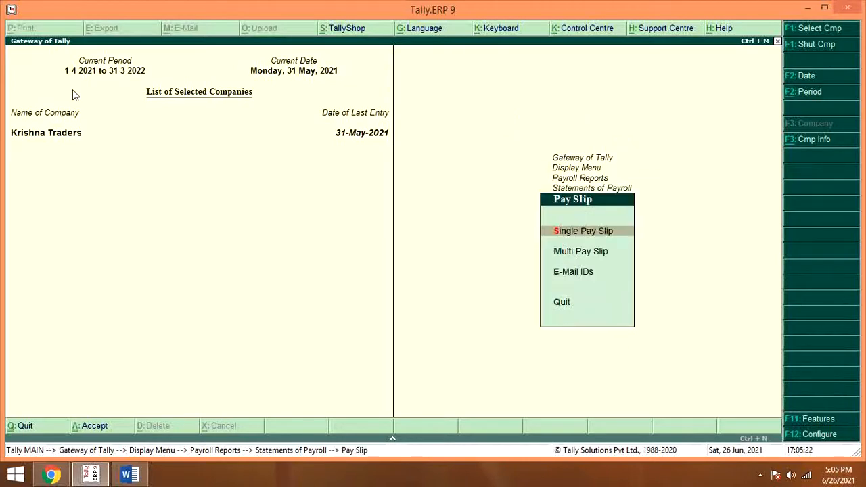
key(Escape)
key(Escape)
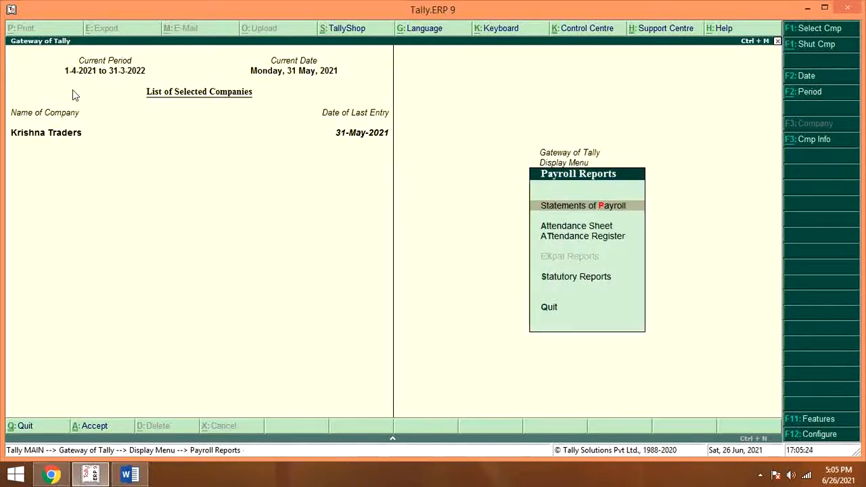
key(Return)
key(Return)
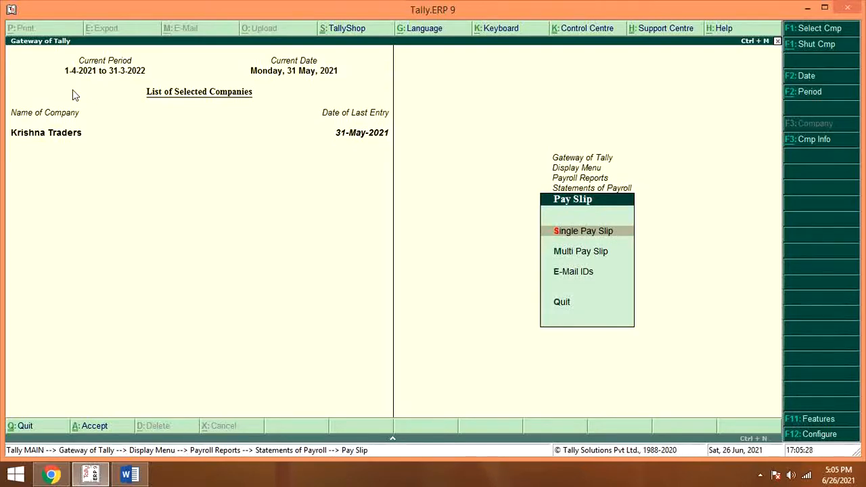
key(Return)
key(Return)
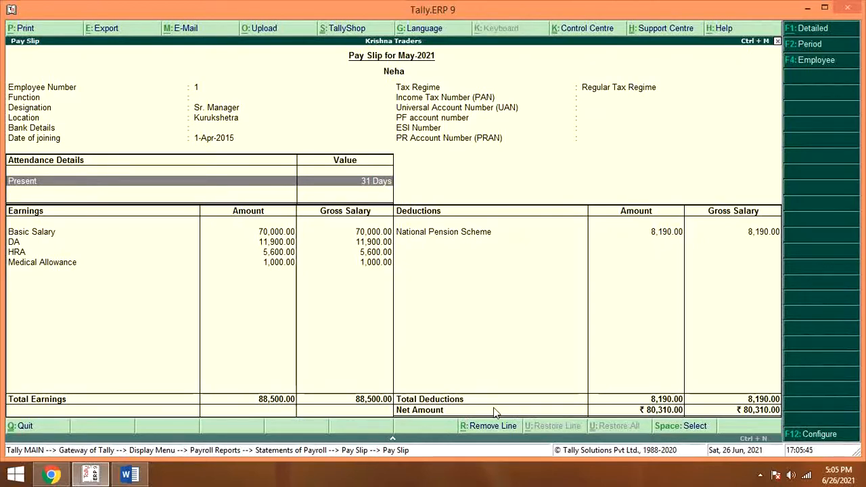
Preview the pay slip's printout without printing, zoom in to read it, and return to the Pay Slip menu.
key(alt+p)
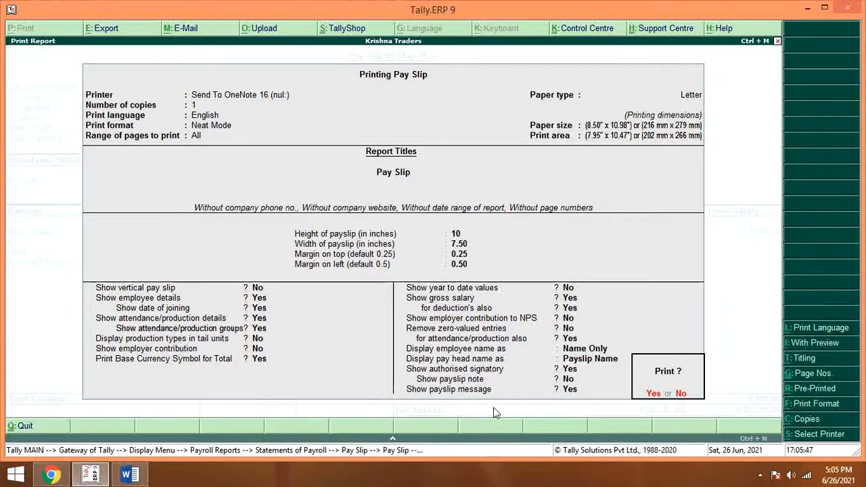
click(810, 345)
key(Return)
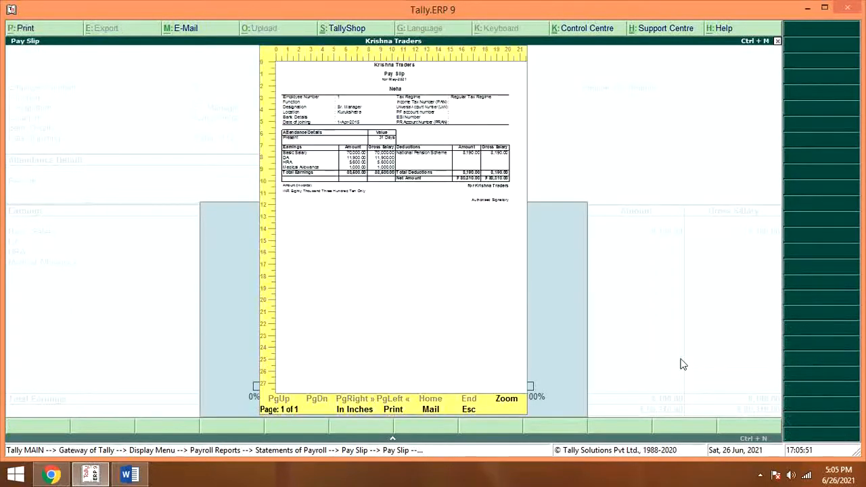
click(507, 400)
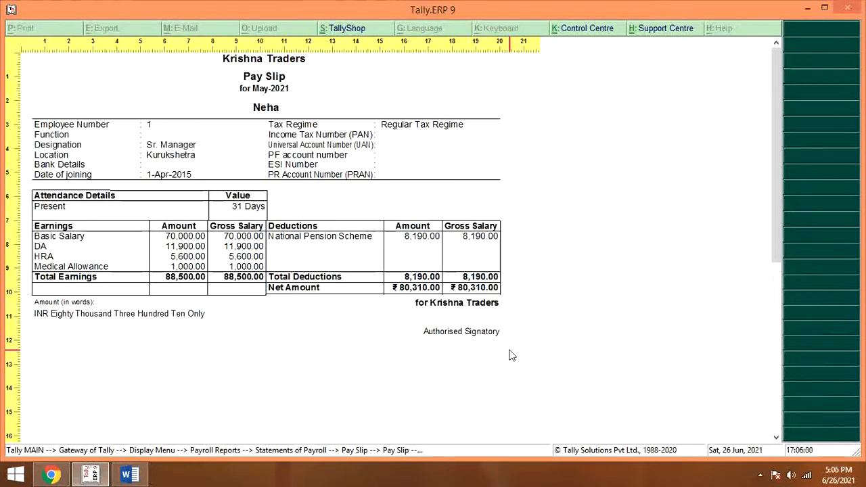
key(Escape)
key(Escape)
key(Escape)
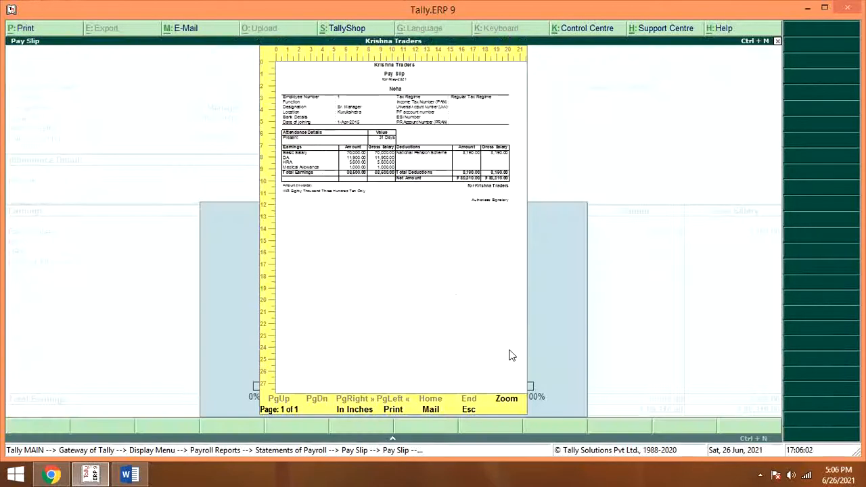
key(Escape)
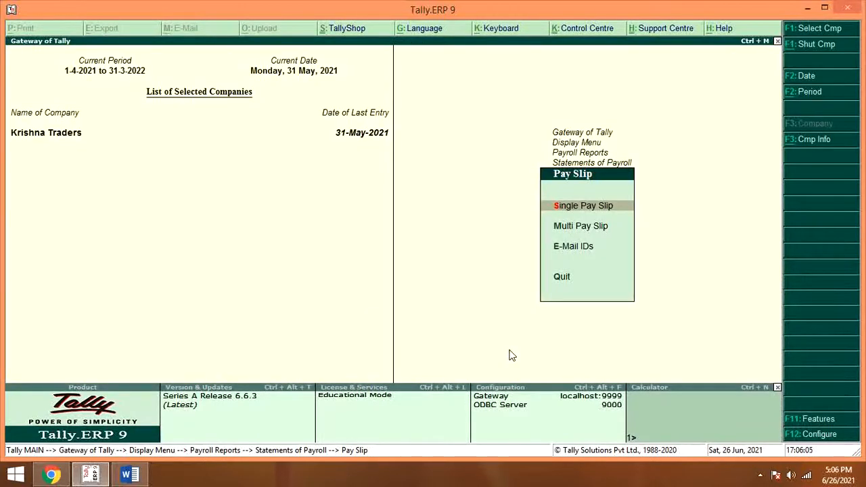
View the single pay slip of the Marketing Department employee, then return to Statements of Payroll.
key(Return)
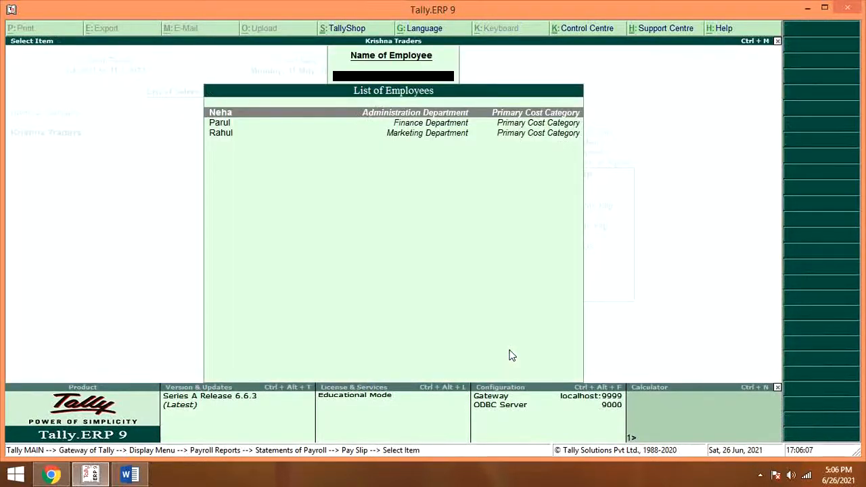
key(Down)
key(Down)
key(Return)
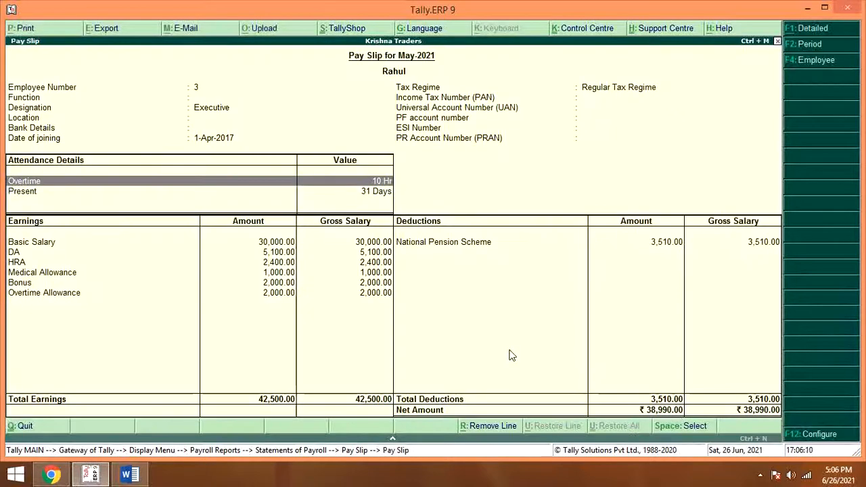
key(Escape)
key(Escape)
key(Escape)
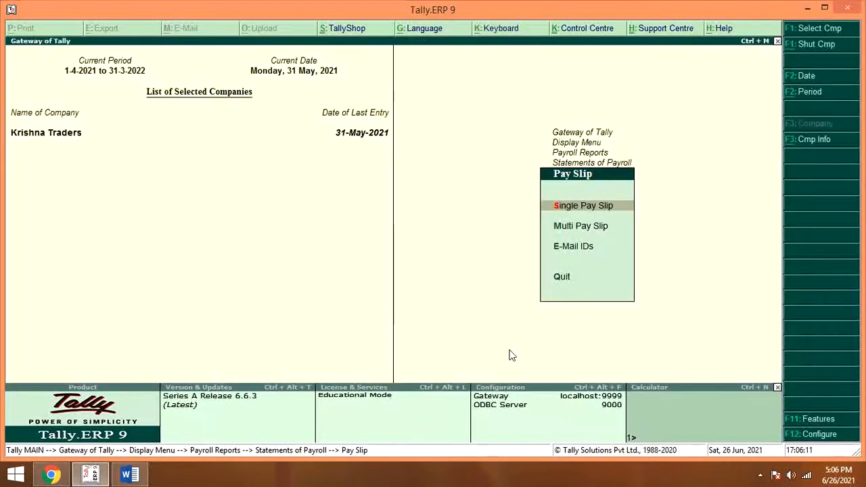
View the Pay Sheet with employee category and employee group both set to All Items, and close it.
key(Down)
key(Return)
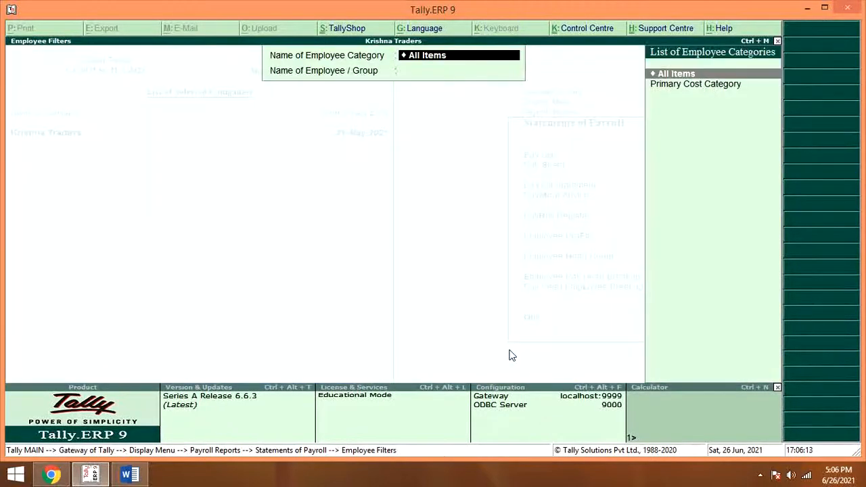
key(Return)
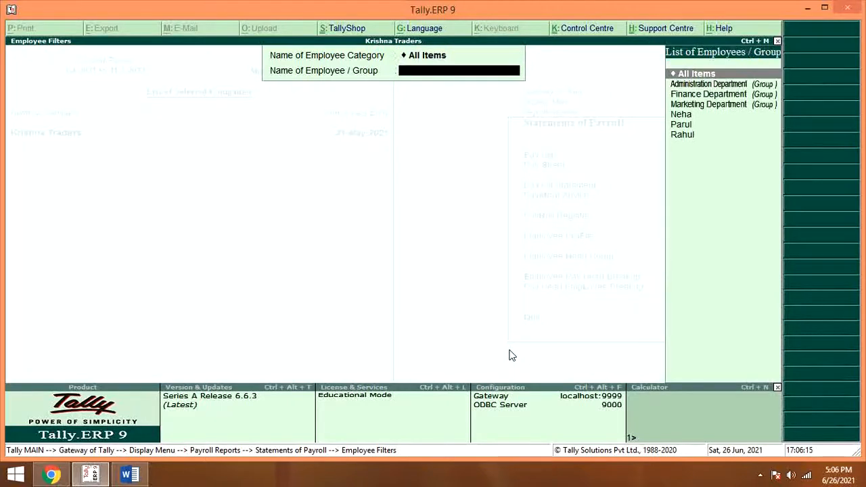
key(Return)
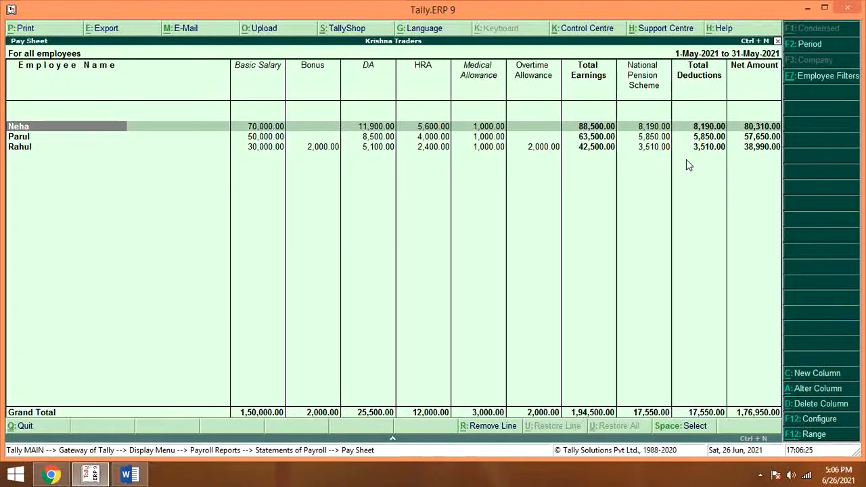
key(F7)
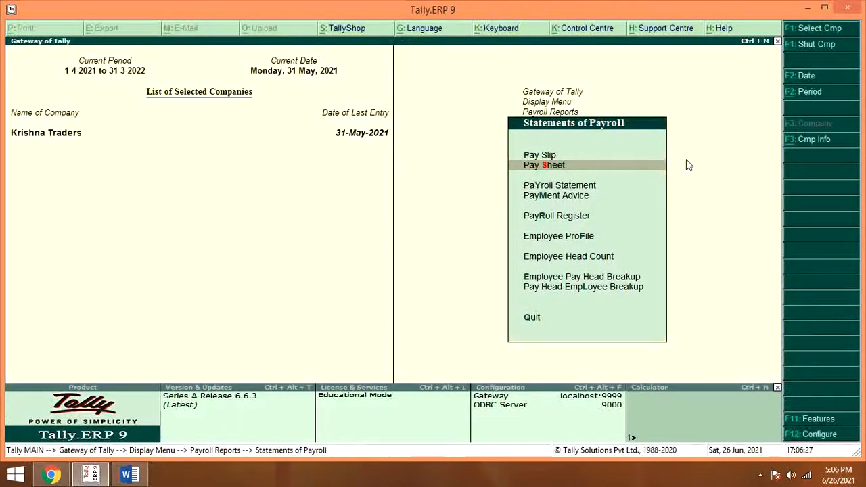
View the Payroll Statement for the Basic Salary pay head and return to the pay head list.
key(Down)
key(Down)
key(Up)
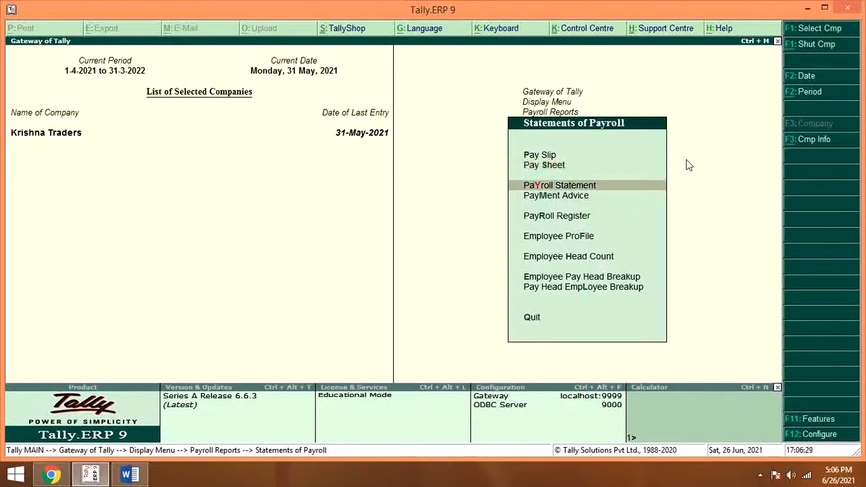
key(Return)
key(Return)
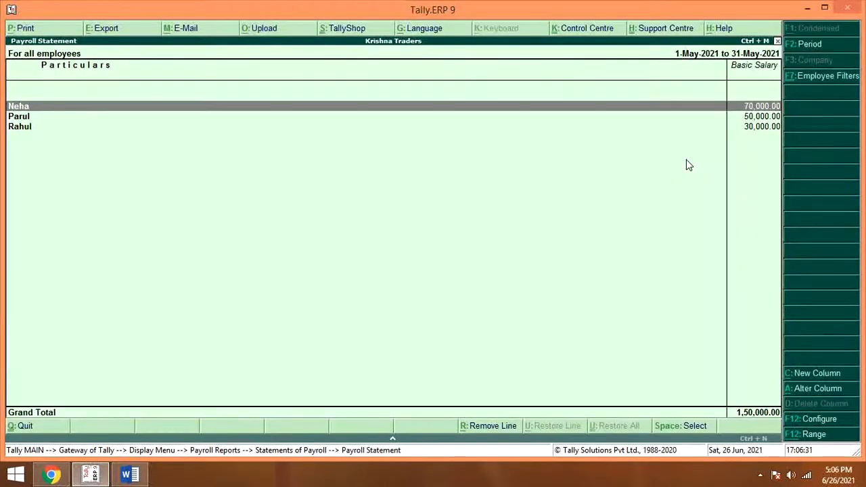
key(Escape)
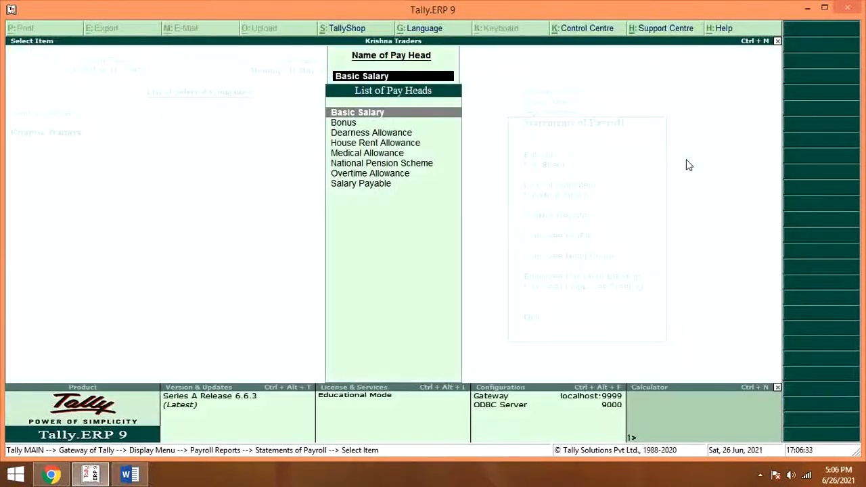
View the Payroll Statement for the Bonus and Dearness Allowance pay heads, and return to Payroll Reports.
key(Down)
key(Return)
key(Escape)
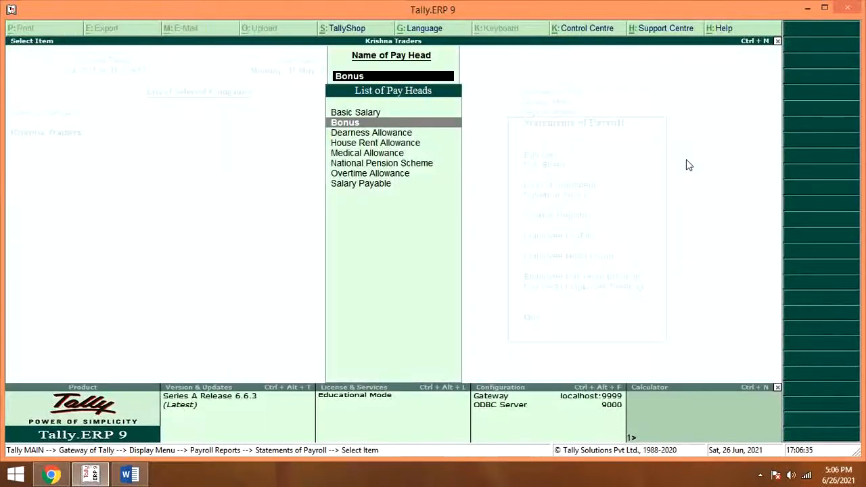
key(Down)
key(Return)
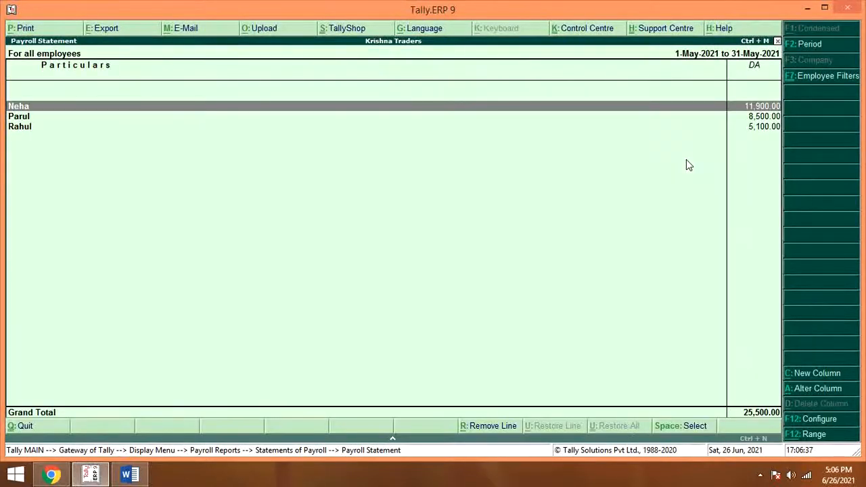
key(Escape)
key(Escape)
key(Escape)
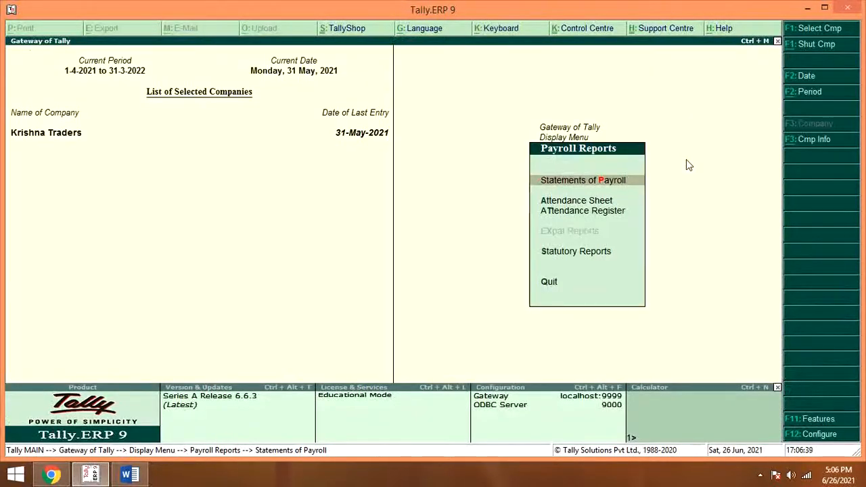
Open the Payroll Register, drill down through May to its salary payroll voucher, and close the voucher and register unchanged.
key(Return)
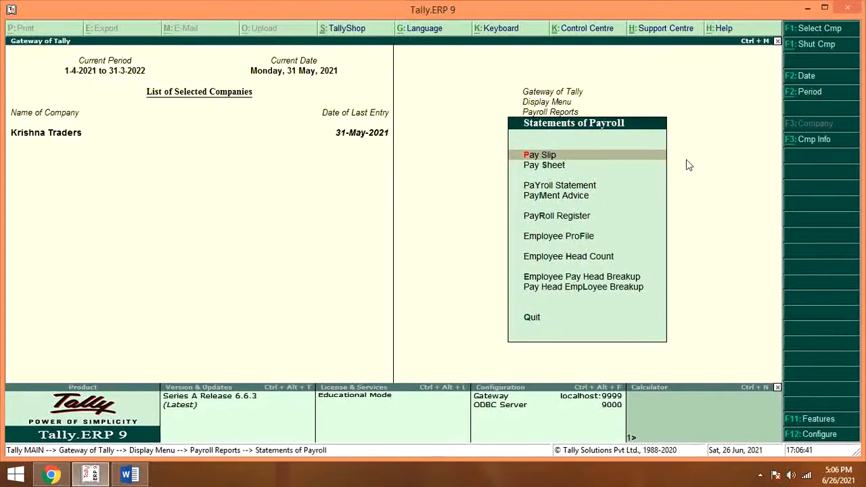
key(Down)
key(Down)
key(Down)
key(Down)
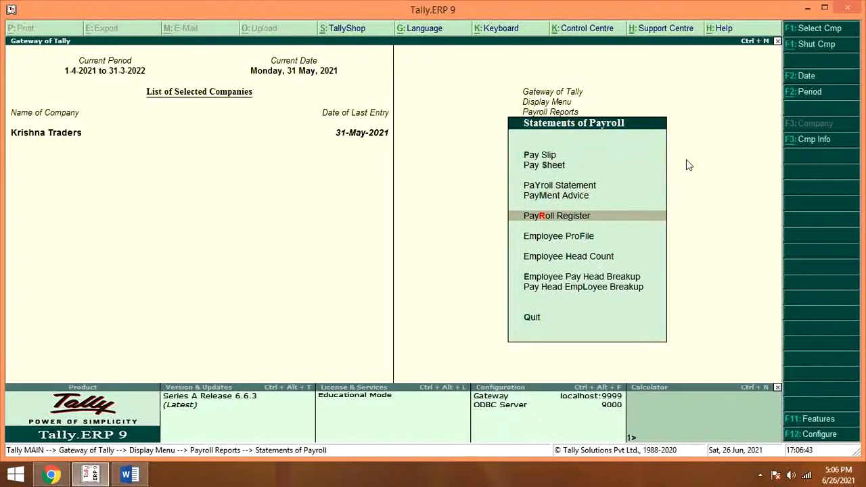
key(Return)
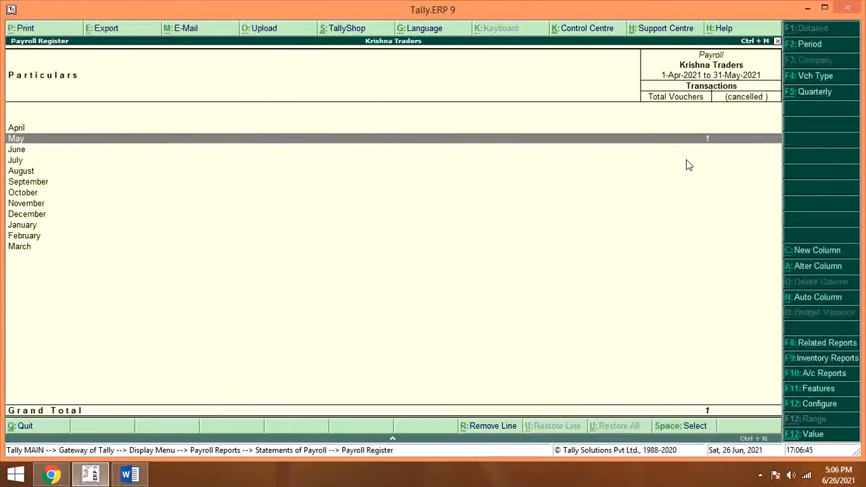
key(Return)
key(Return)
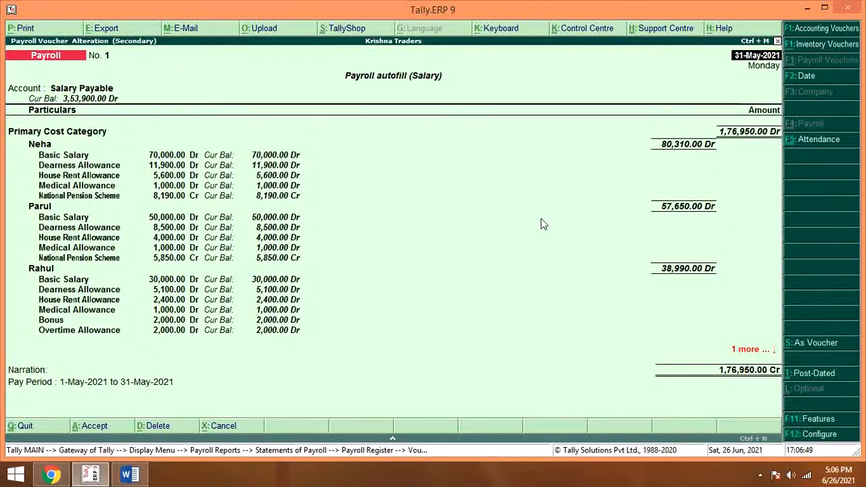
key(Escape)
key(Escape)
key(Escape)
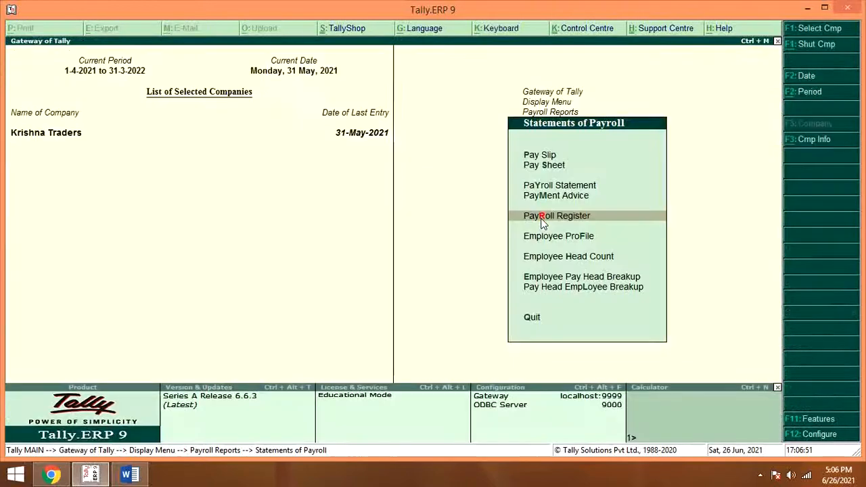
Leave the payroll reports and return to Gateway of Tally without quitting the program.
key(Escape)
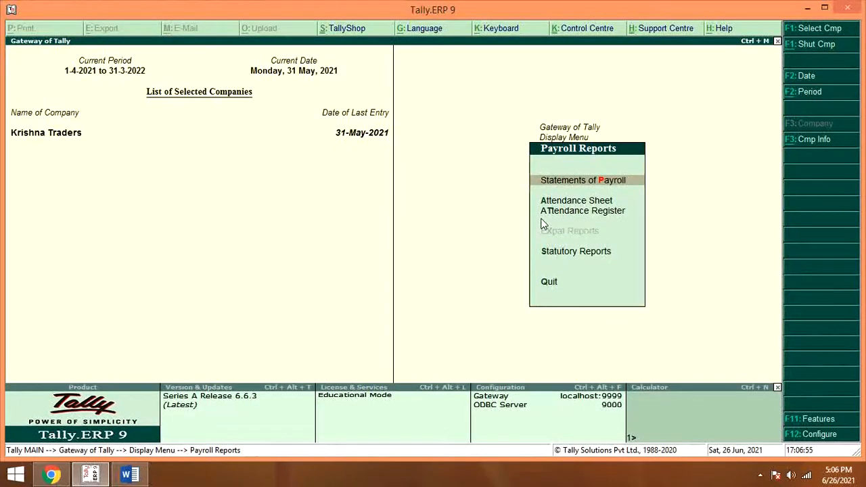
key(Escape)
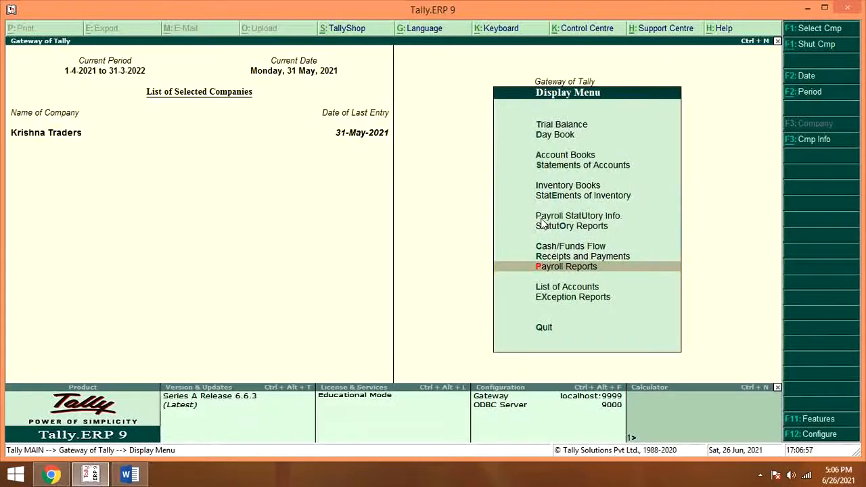
key(Escape)
key(Escape)
key(n)
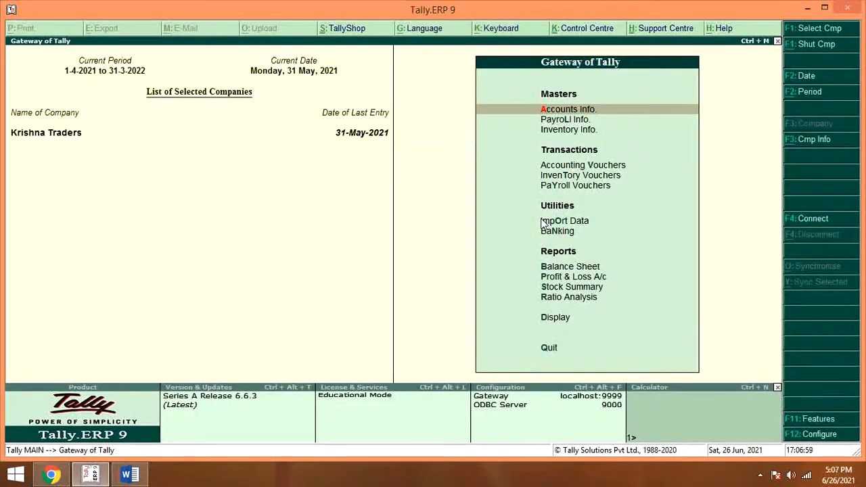